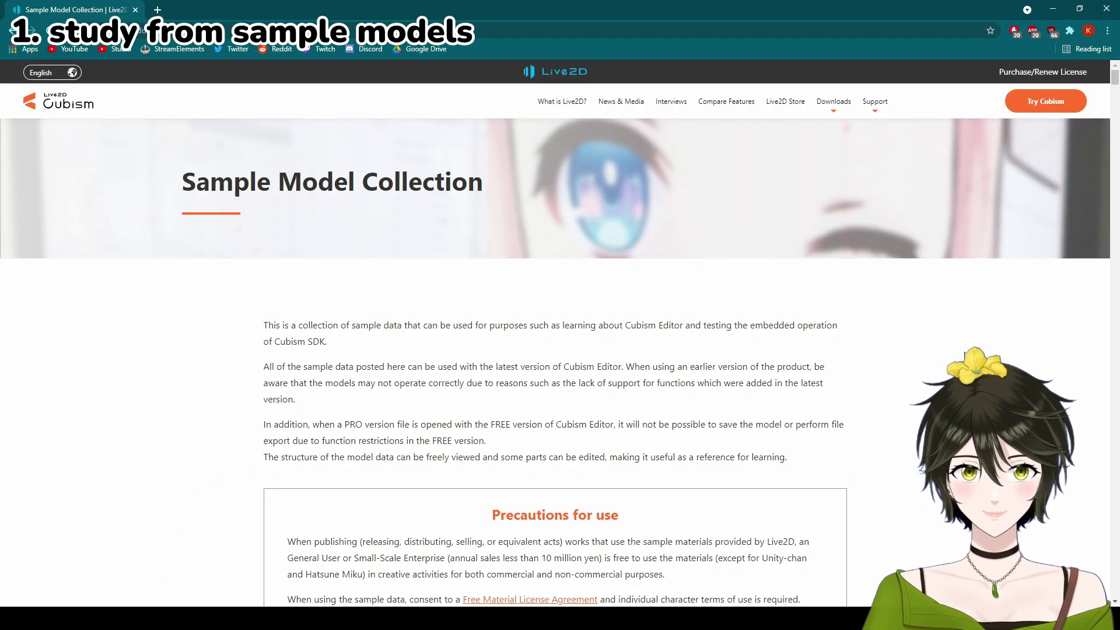
# Browse the Live2D sample model collection and download the PRO version of the Haru (receptionist version) model.
pyautogui.scroll(-10, 560, 350)
pyautogui.scroll(-20, 964, 358)
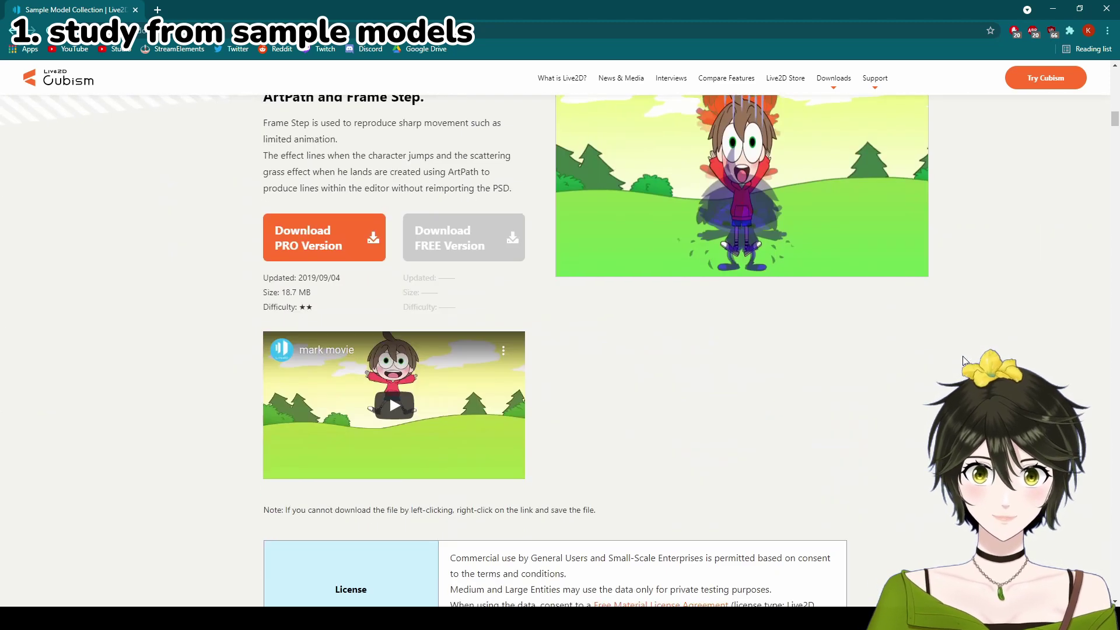
pyautogui.scroll(-20, 963, 359)
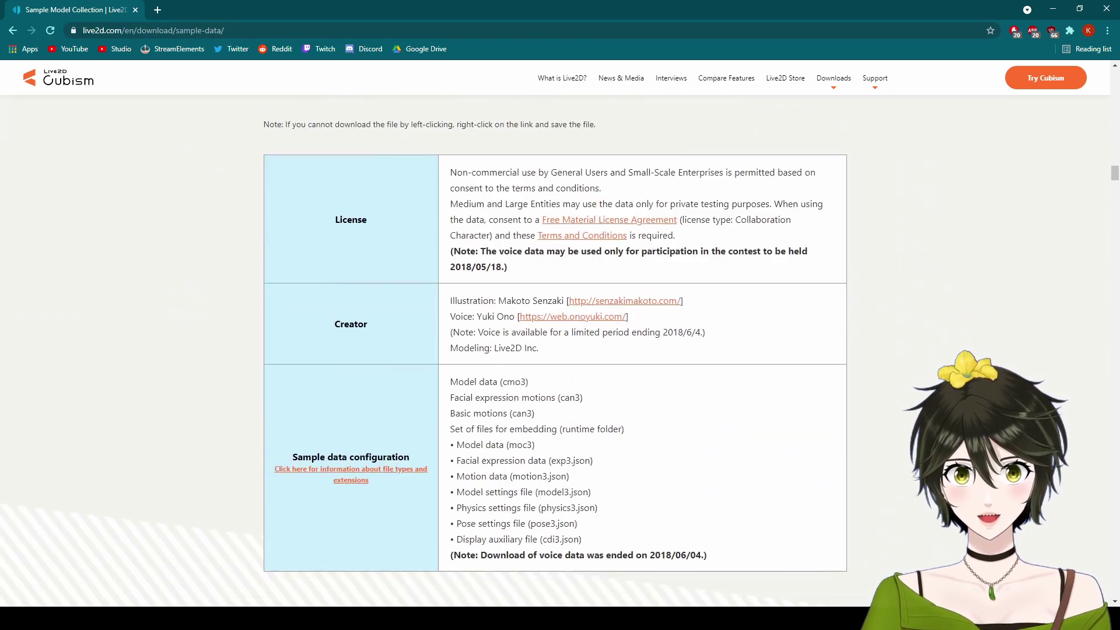
pyautogui.scroll(-13, 964, 354)
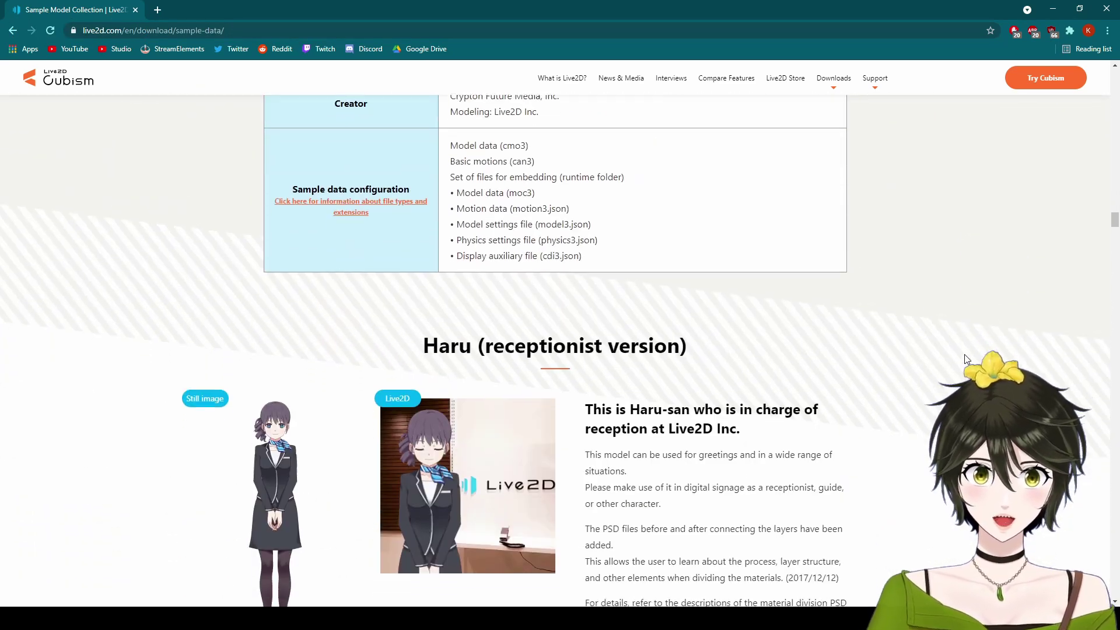
pyautogui.click(646, 466)
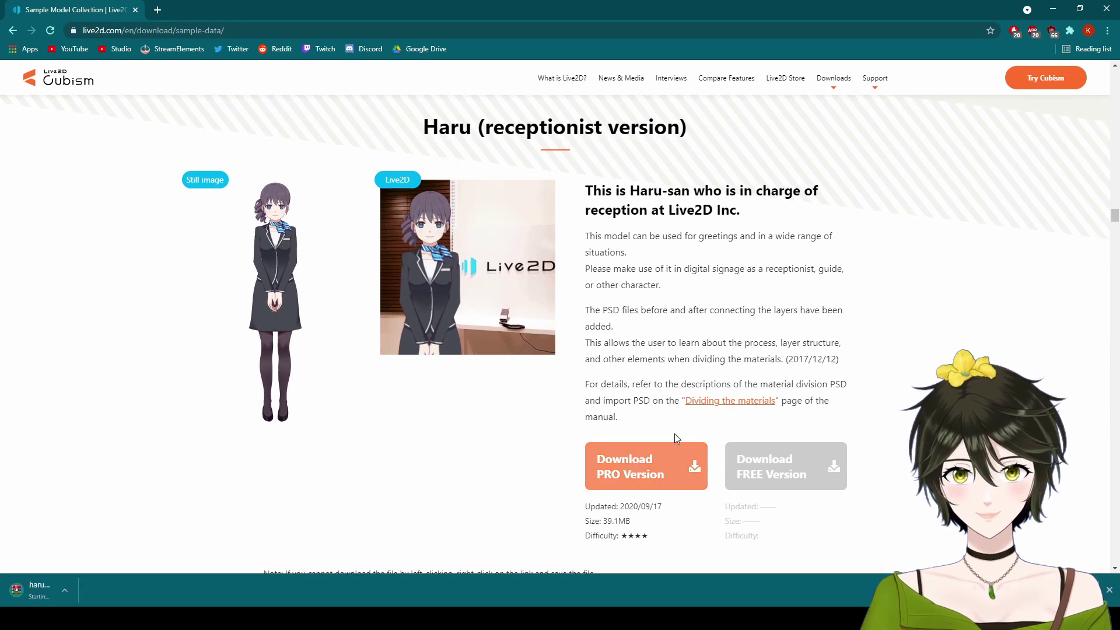
# Download the PRO and FREE versions of the Hiyori Momose sample model.
pyautogui.scroll(-3, 938, 324)
pyautogui.scroll(-20, 936, 327)
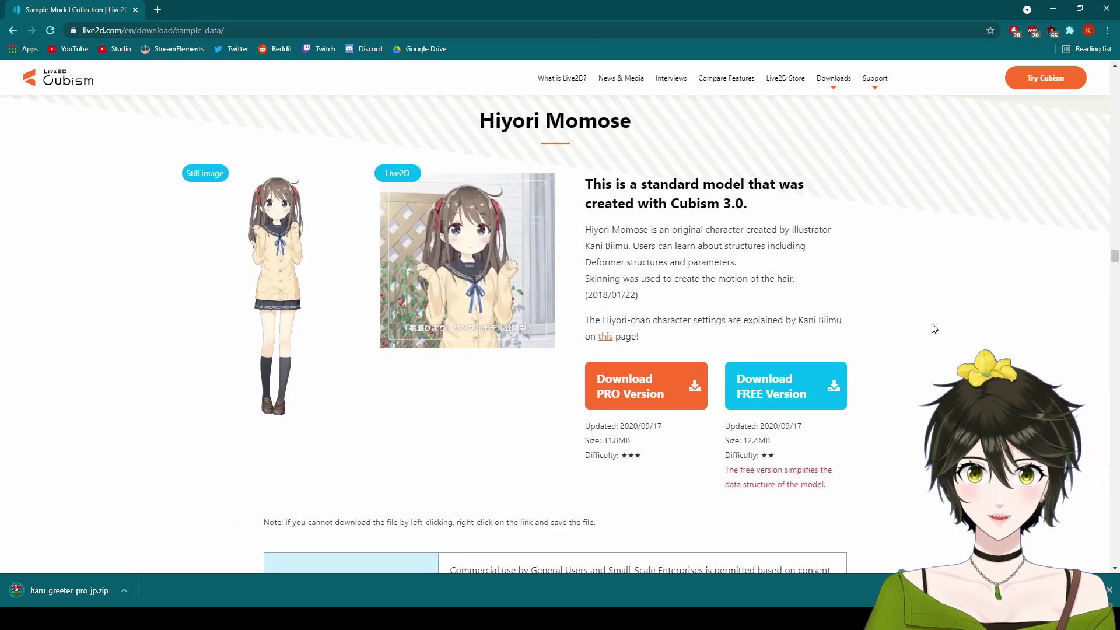
pyautogui.click(657, 392)
pyautogui.click(805, 392)
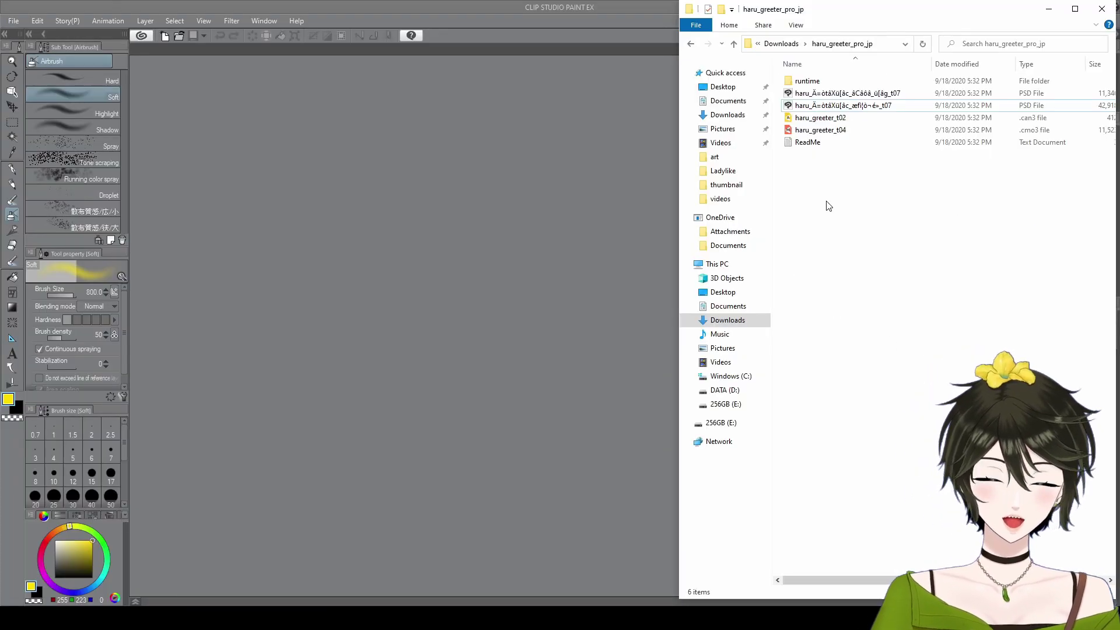
# Switch to Clip Studio Paint and open the larger Haru PSD from the haru_greeter_pro_jp folder.
pyautogui.moveTo(824, 109); pyautogui.dragTo(440, 389)
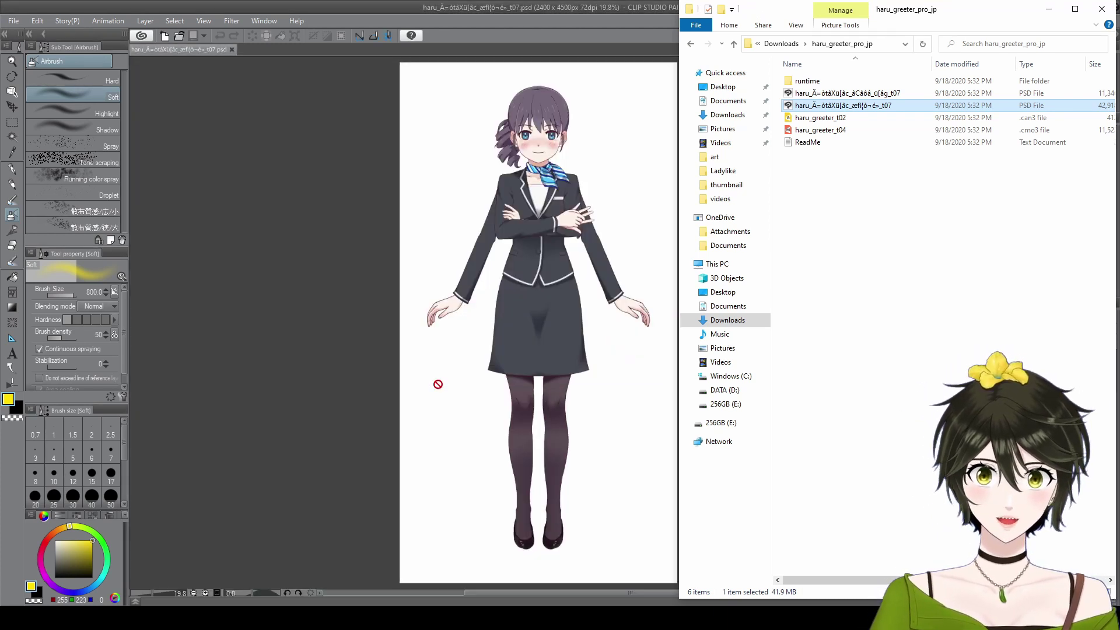
pyautogui.click(546, 21)
# Hide the skirt folder and both leg folders of the Haru artwork.
pyautogui.scroll(-10, 968, 526)
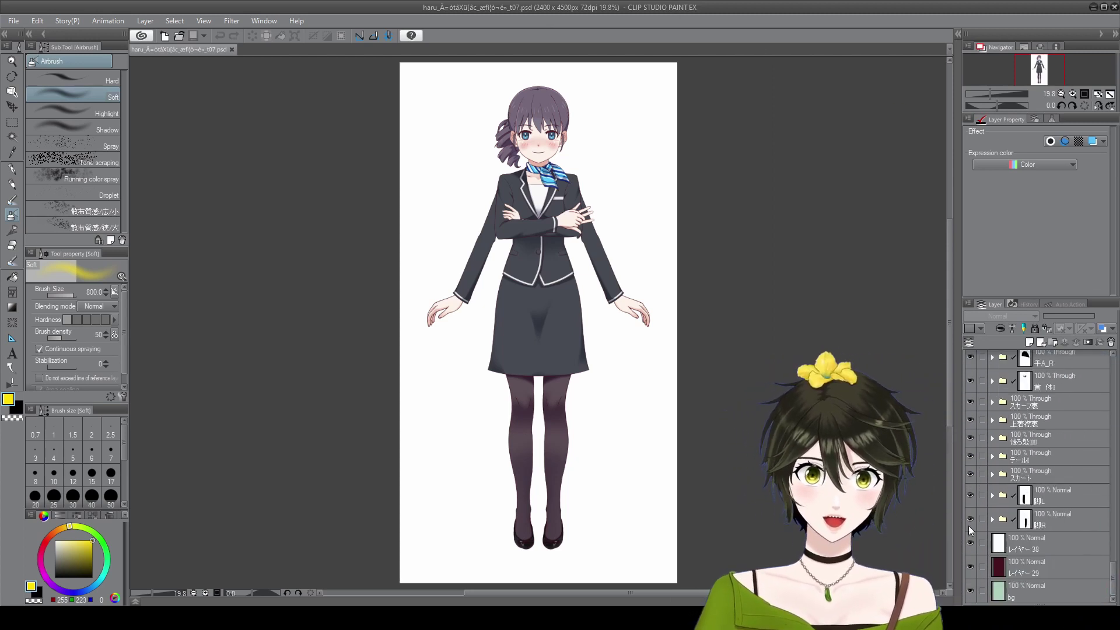
pyautogui.click(970, 474)
pyautogui.click(971, 491)
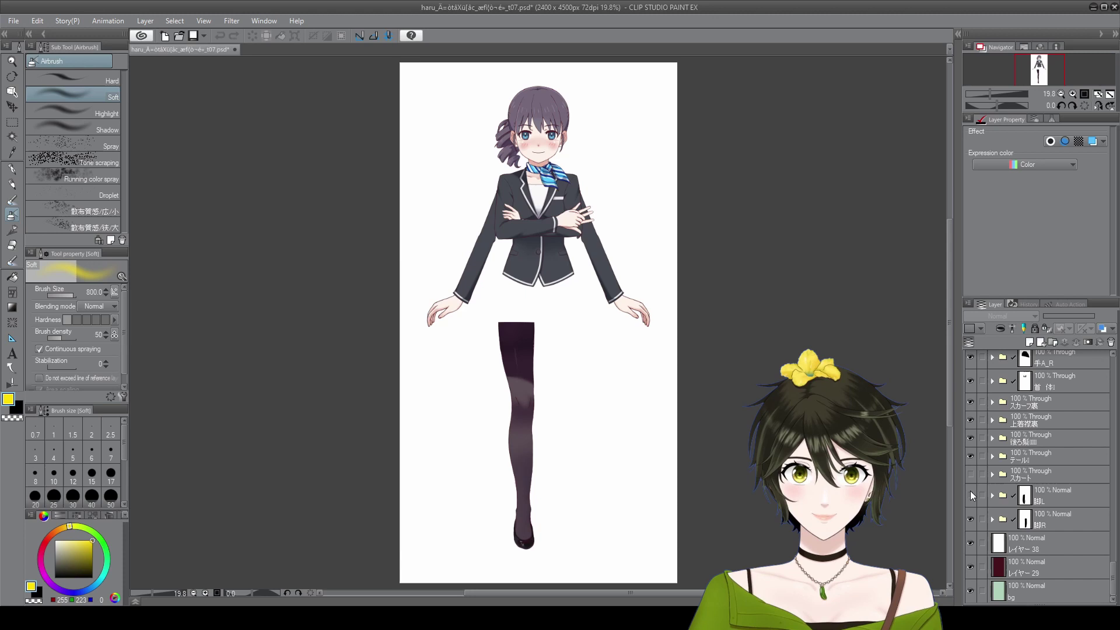
pyautogui.click(970, 523)
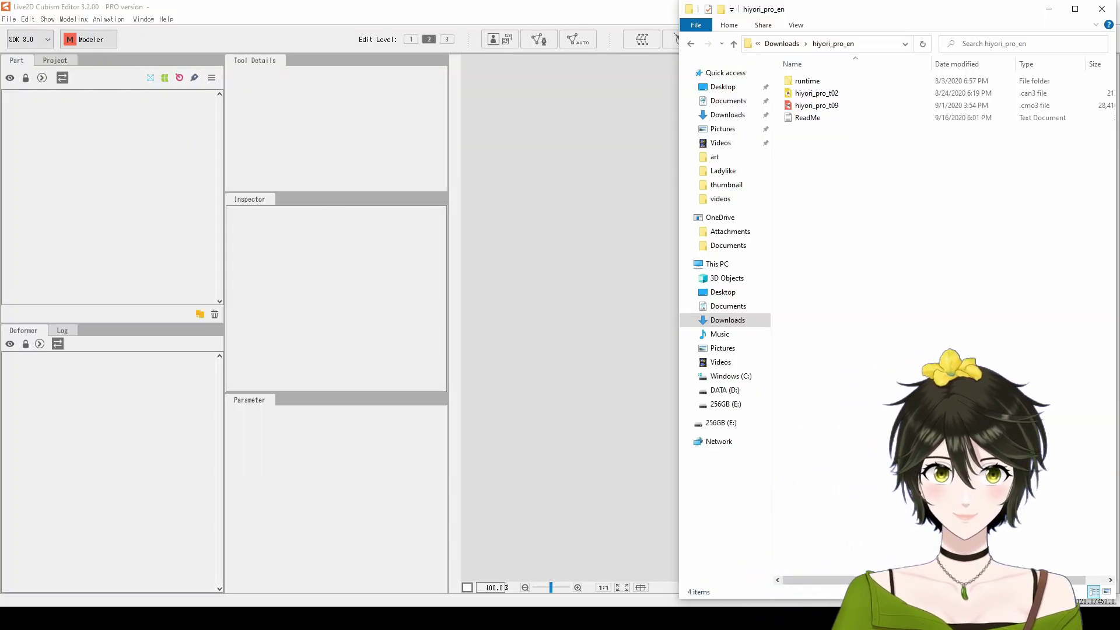
# Switch to Live2D Cubism Editor, open hiyori_pro_t09 and hide the grid, deformer and mesh overlays.
pyautogui.moveTo(792, 106); pyautogui.dragTo(519, 271)
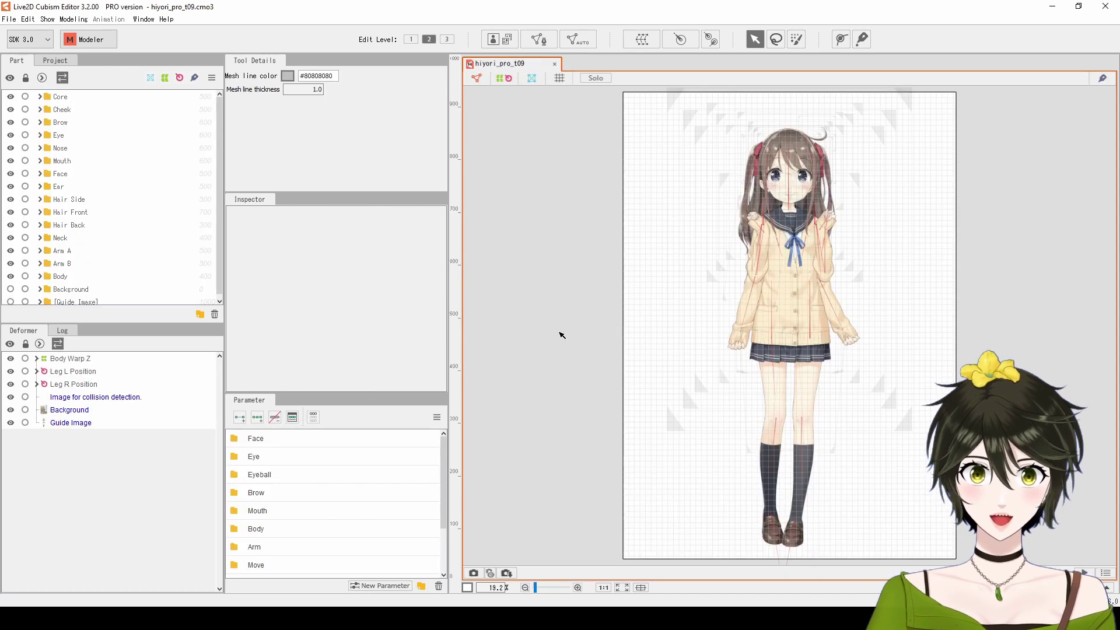
pyautogui.click(560, 78)
pyautogui.click(500, 79)
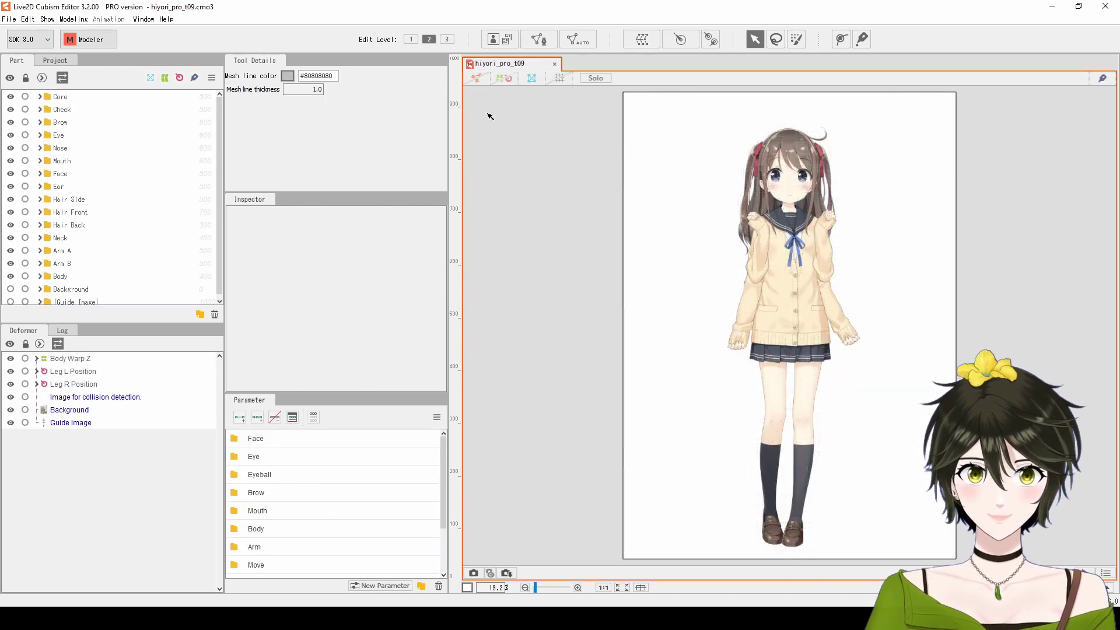
# Examine how the Hiyori model moves with its Body X, Body Y and Body Z parameters, resetting each to 0.
pyautogui.click(234, 528)
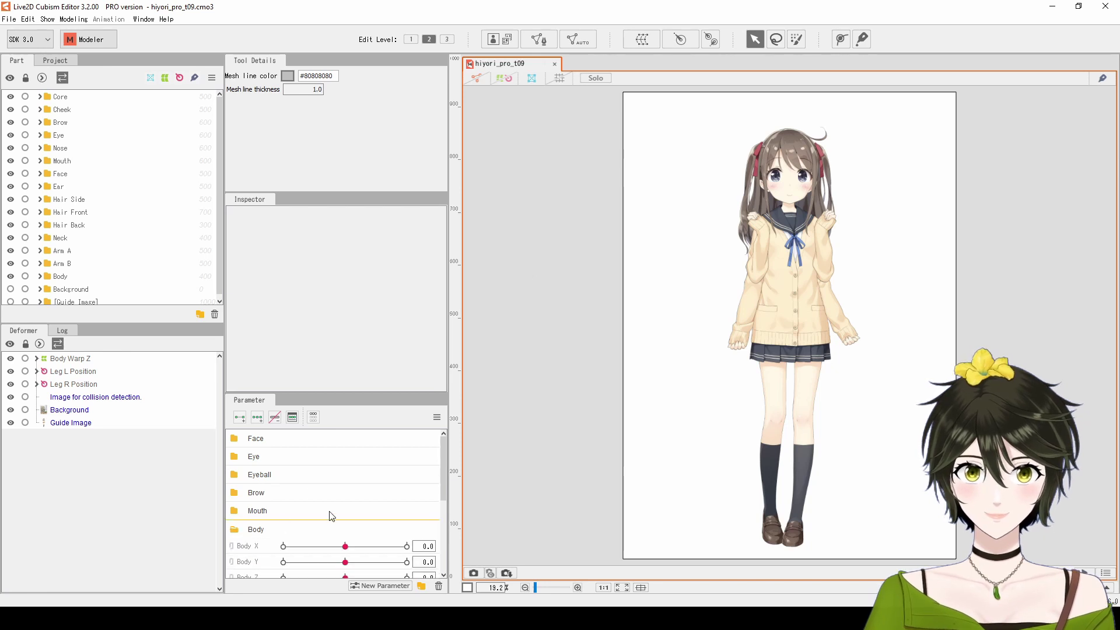
pyautogui.scroll(-2, 329, 514)
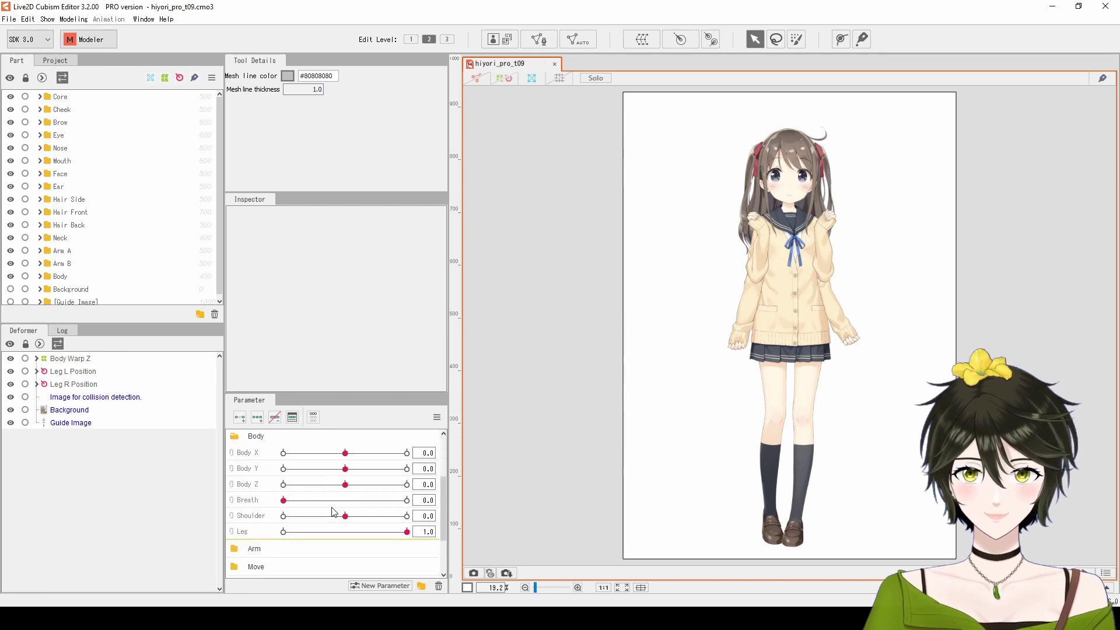
pyautogui.moveTo(344, 453); pyautogui.dragTo(480, 469)
pyautogui.moveTo(407, 453); pyautogui.dragTo(417, 486)
pyautogui.click(345, 469)
pyautogui.click(481, 483)
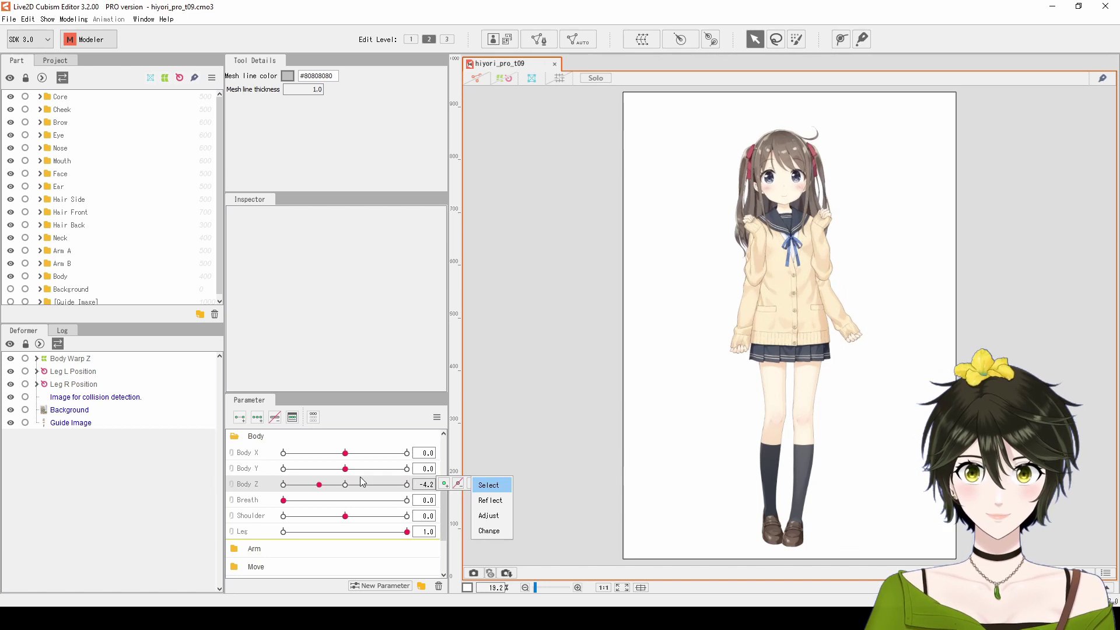
pyautogui.click(345, 484)
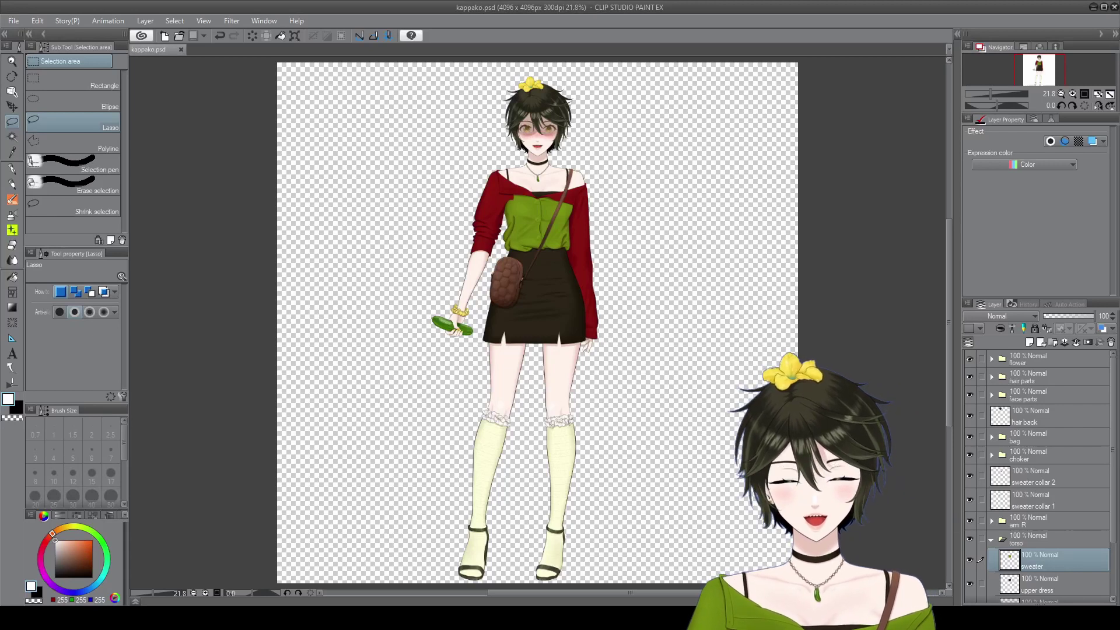
# In Clip Studio Paint, recolor the green sweater layer of kappako.psd to red with the Hue/Saturation/Luminosity correction.
pyautogui.hotkey('ctrl', 'u')
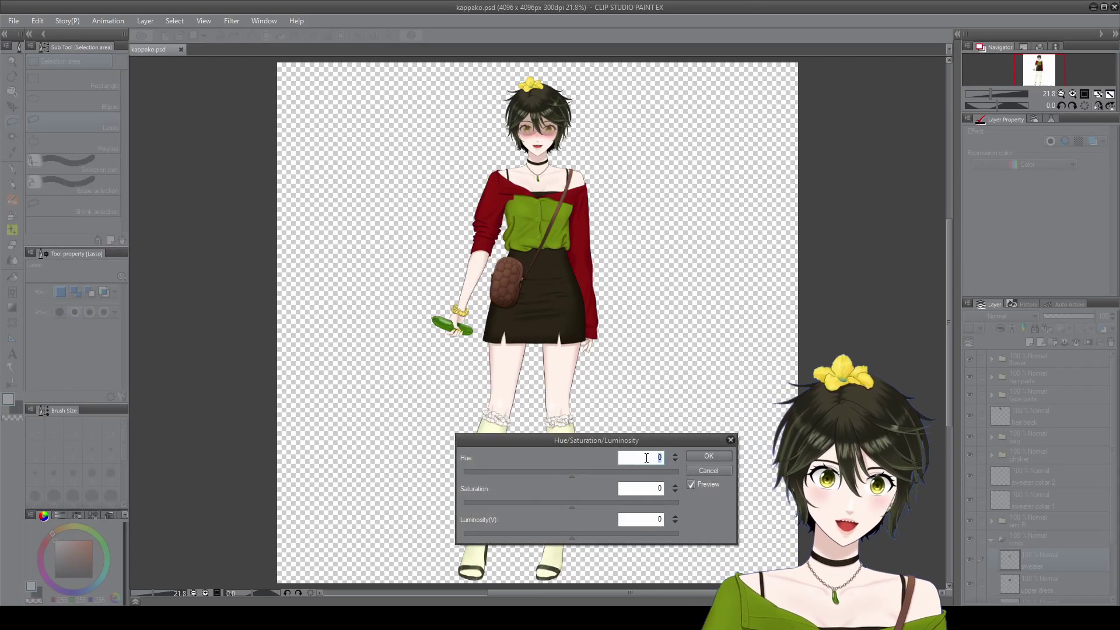
pyautogui.click(692, 453)
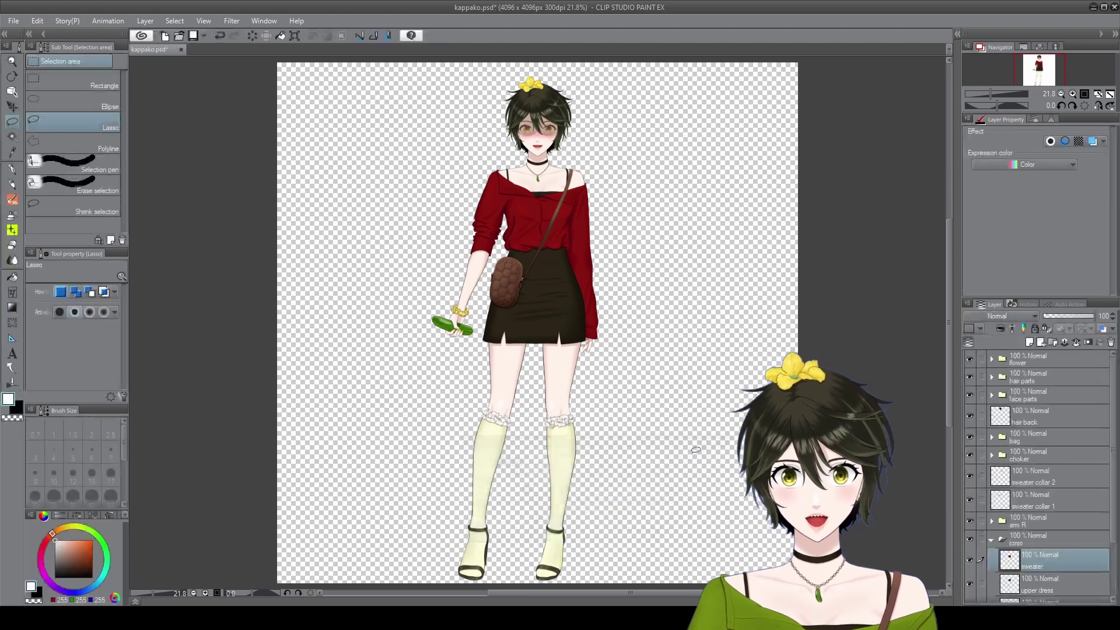
# Save the recolored artwork as a separate Photoshop document named kappako2 in the wip model art folder.
pyautogui.click(13, 20)
pyautogui.click(46, 126)
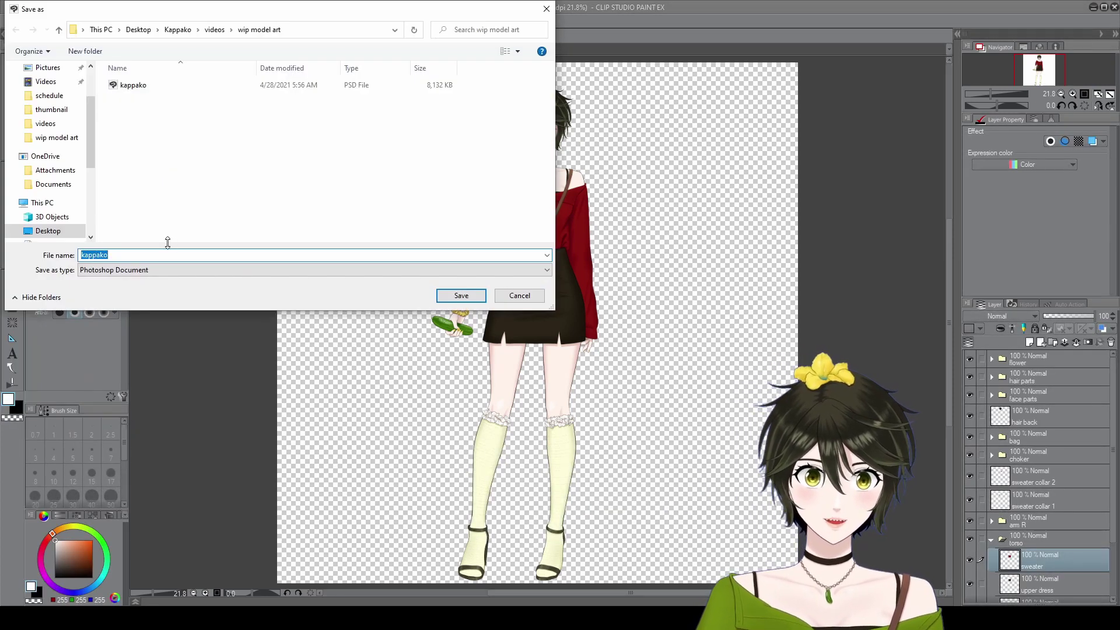
pyautogui.write('2')
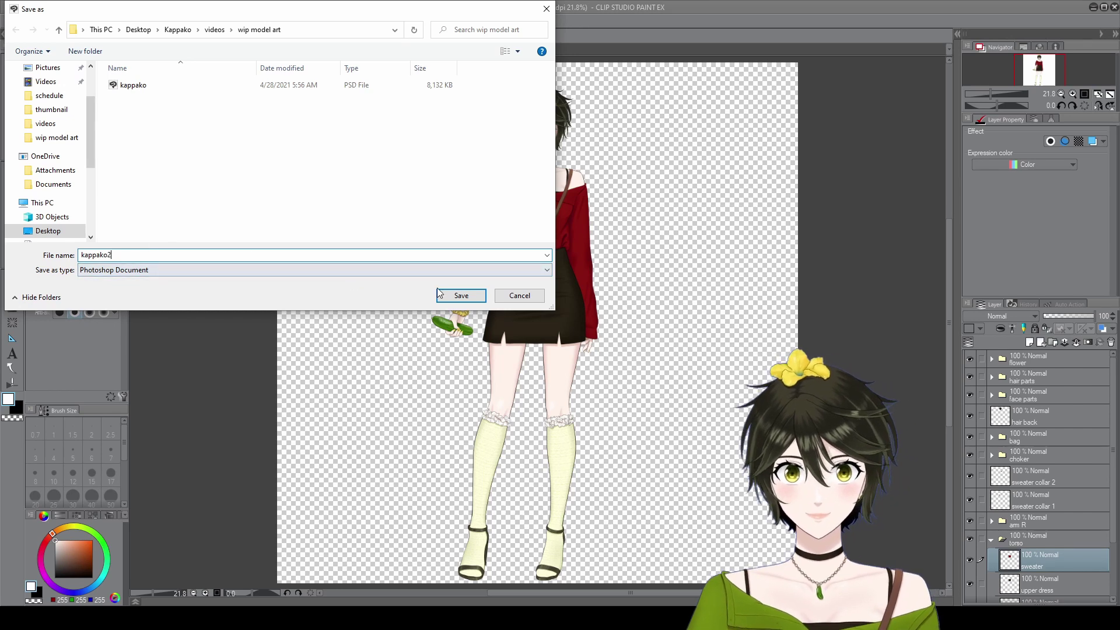
pyautogui.click(447, 294)
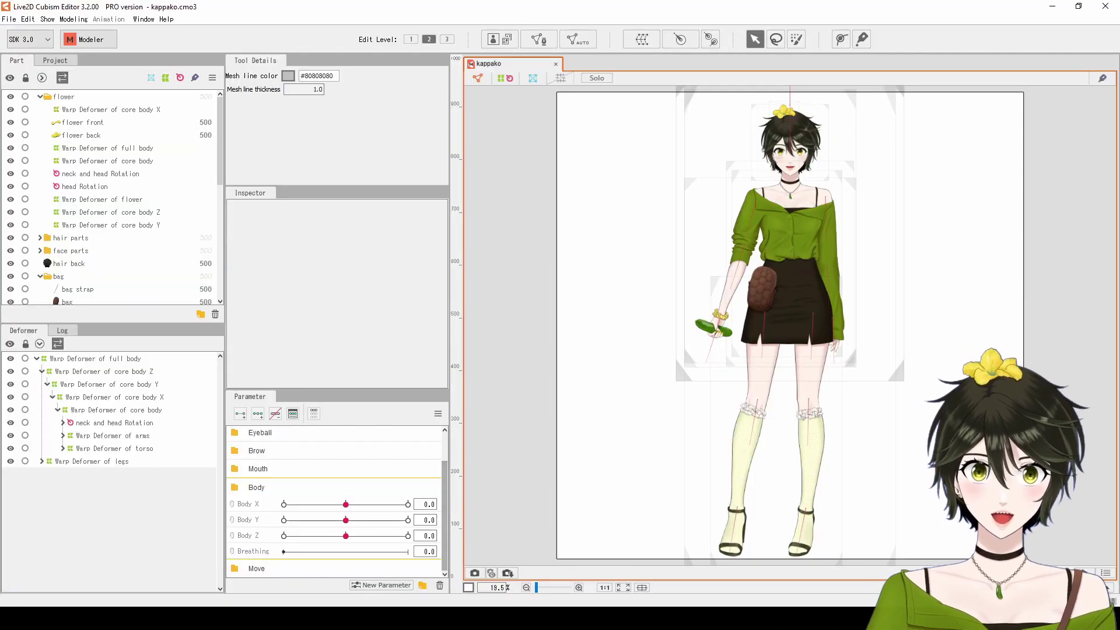
# Switch to Live2D Cubism Editor and import kappako2 into the existing kappako model, replacing kappako.psd.
pyautogui.hotkey('alt', 'Tab')
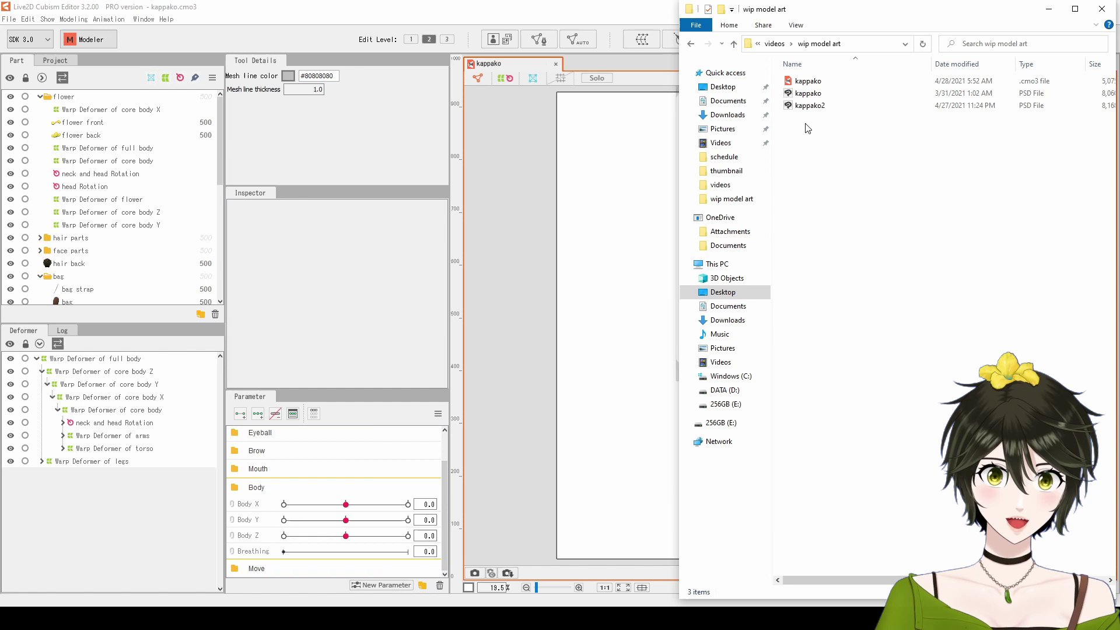
pyautogui.moveTo(810, 106); pyautogui.dragTo(591, 226)
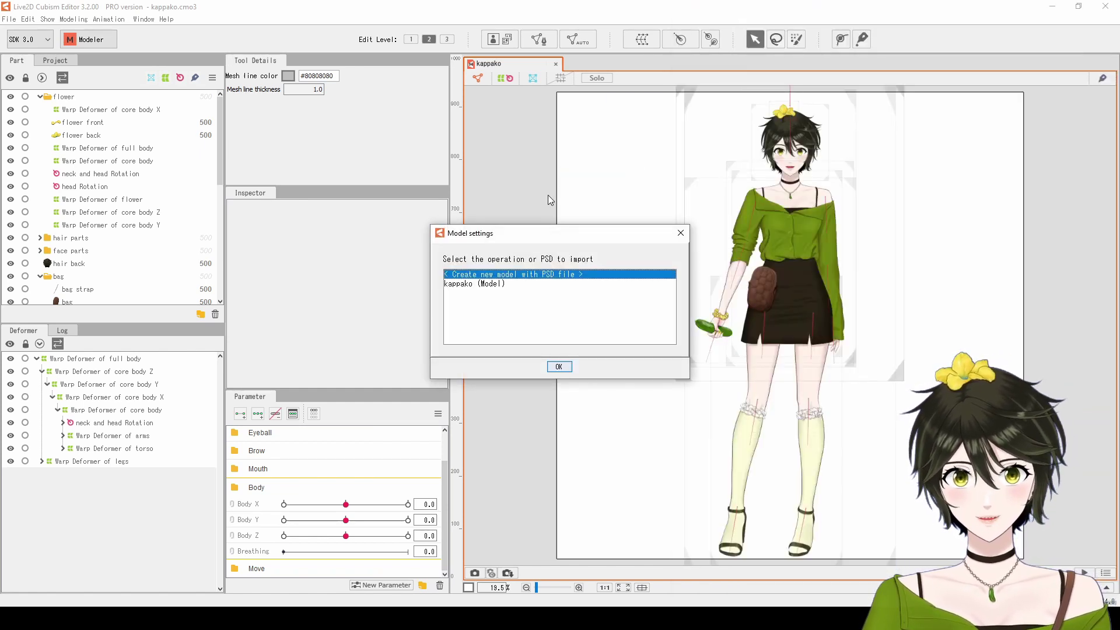
pyautogui.click(459, 285)
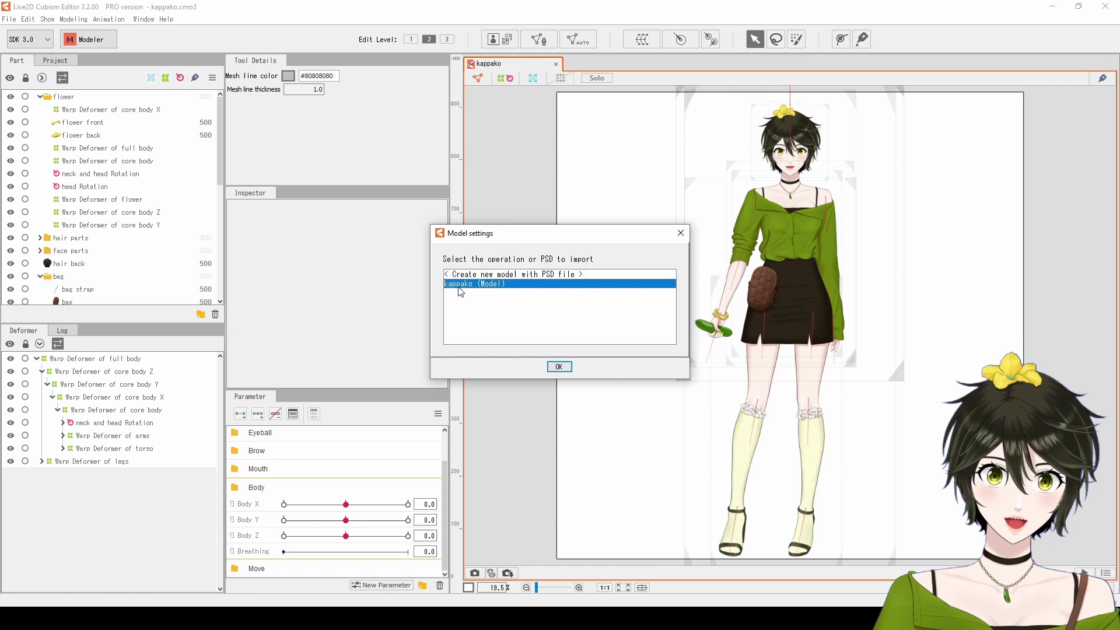
pyautogui.click(558, 367)
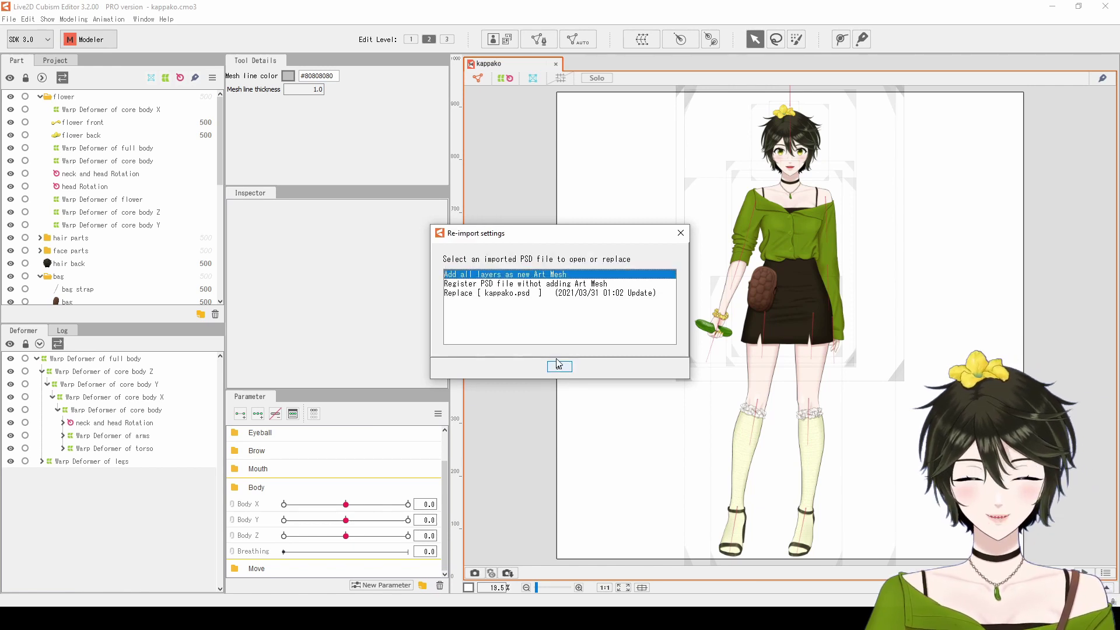
pyautogui.click(564, 293)
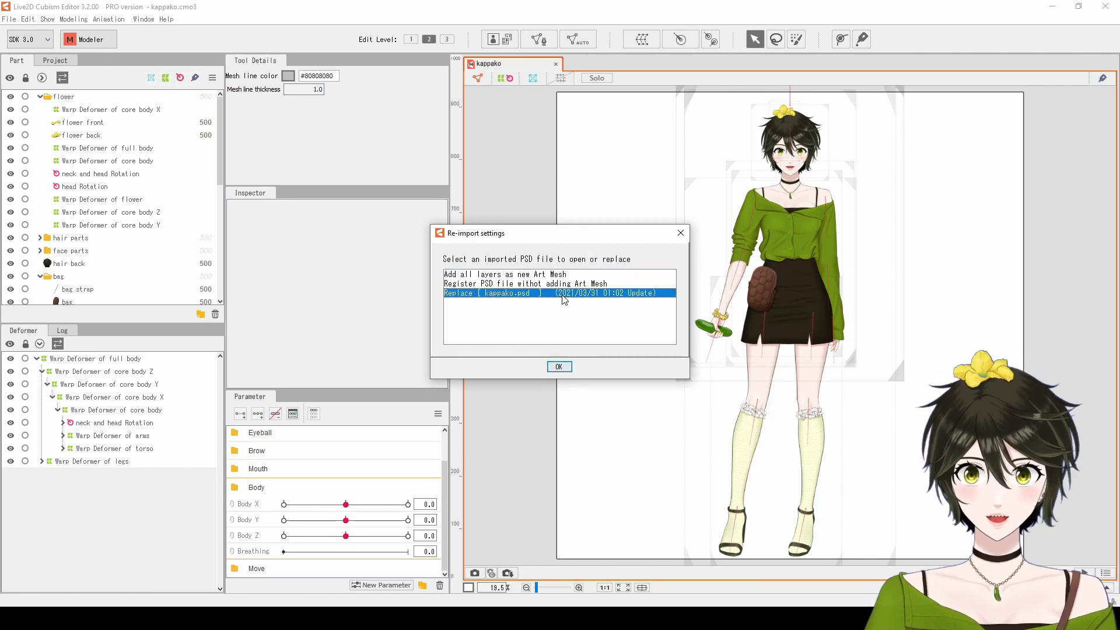
pyautogui.click(559, 366)
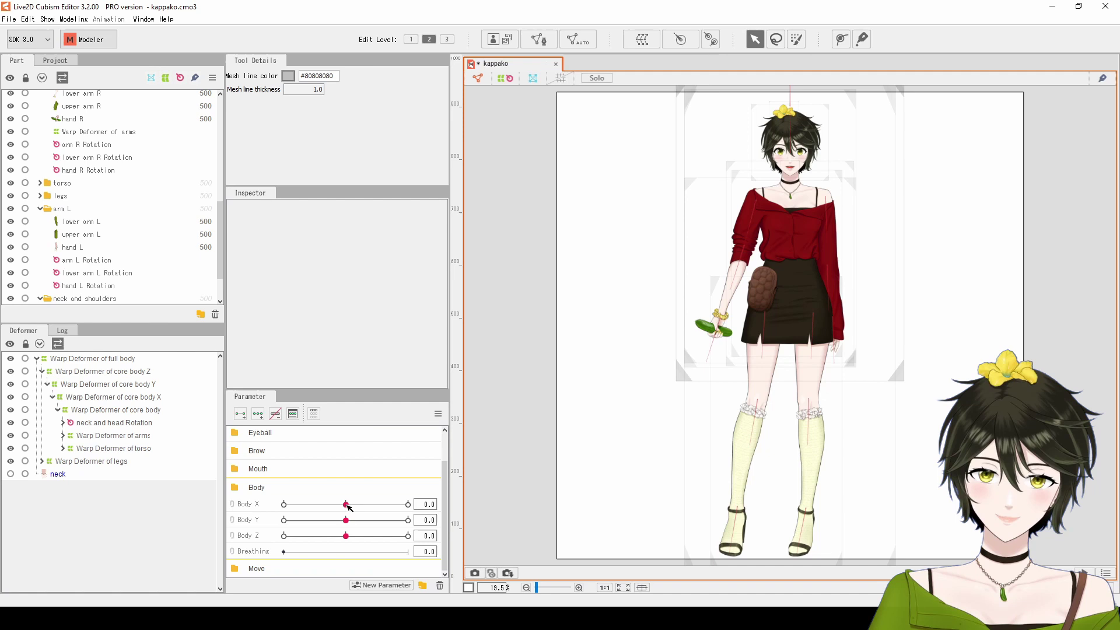
# Check the red-sweater model's movement with the Body X, Body Y and Body Z parameters, returning each to 0.
pyautogui.moveTo(346, 504); pyautogui.dragTo(258, 507)
pyautogui.click(346, 504)
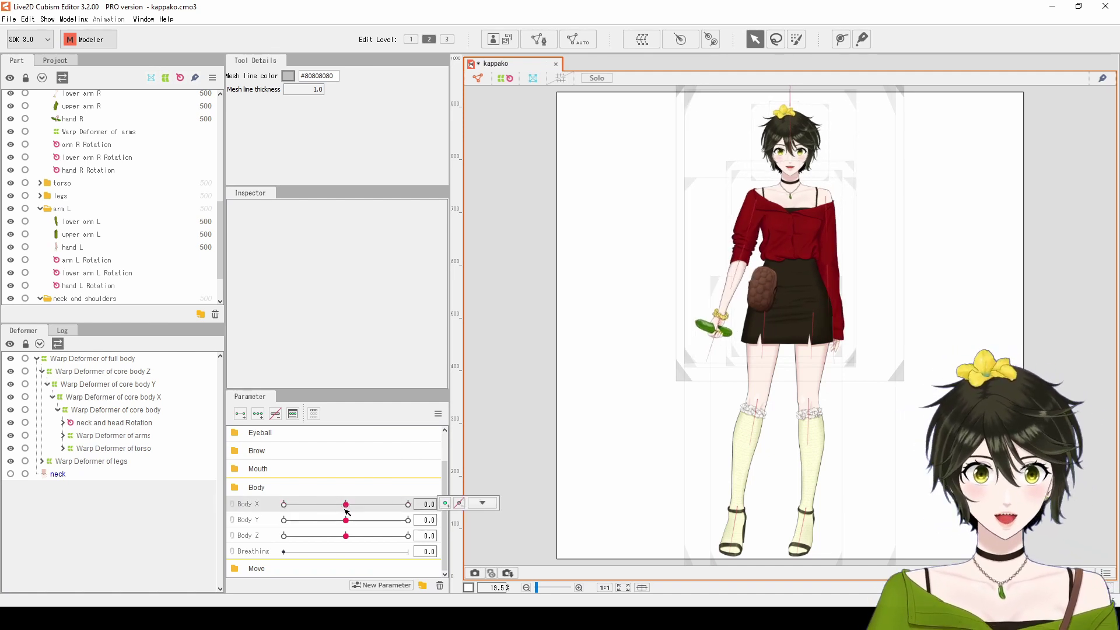
pyautogui.moveTo(346, 520); pyautogui.dragTo(284, 520)
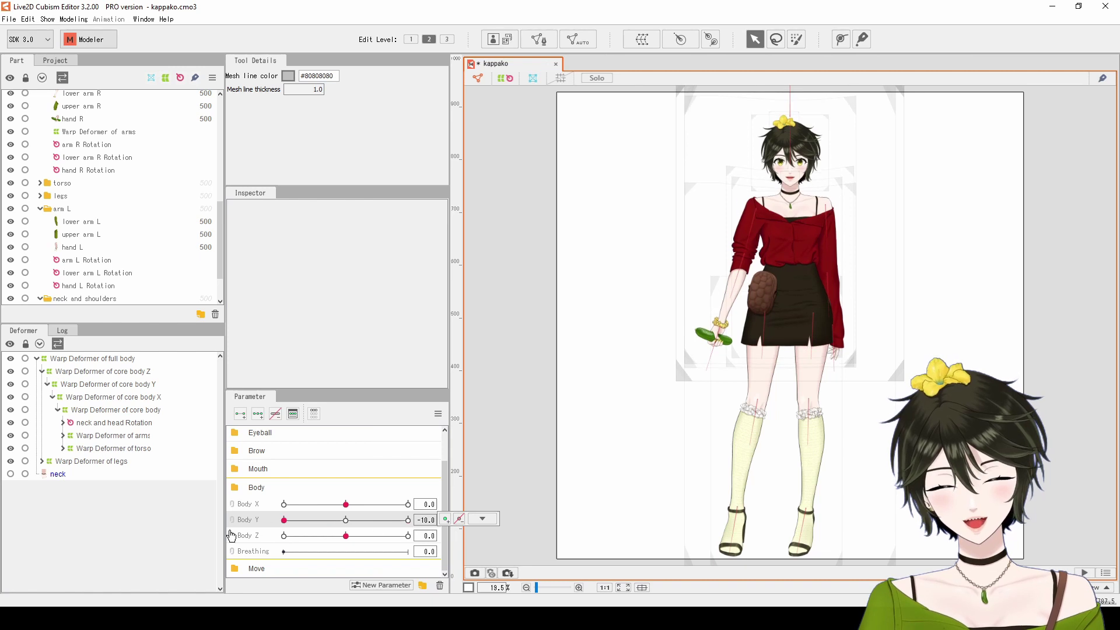
pyautogui.click(346, 520)
pyautogui.moveTo(346, 536); pyautogui.dragTo(410, 536)
pyautogui.click(283, 535)
pyautogui.click(348, 536)
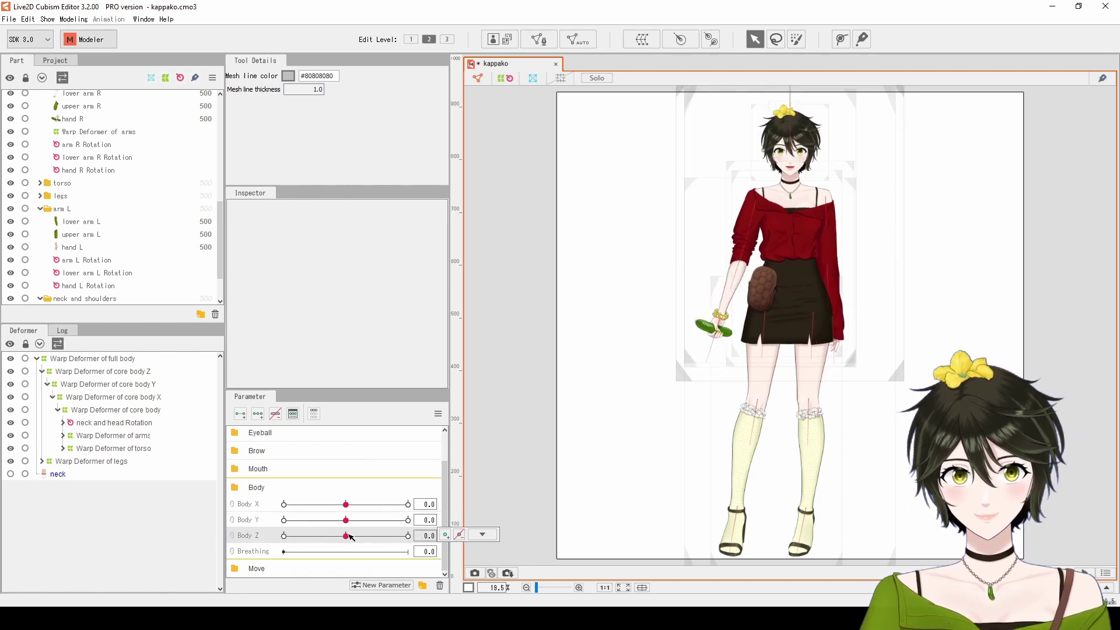
pyautogui.click(483, 535)
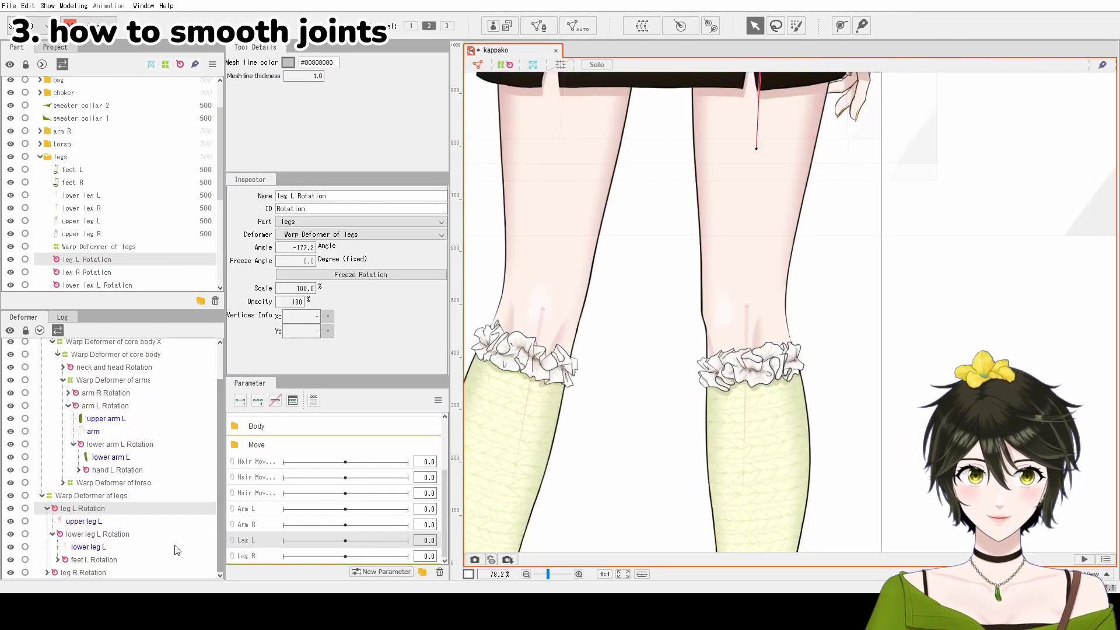
# Add three keys on the Leg L parameter to the lower leg L Rotation deformer and set Leg L to 10.
pyautogui.click(103, 536)
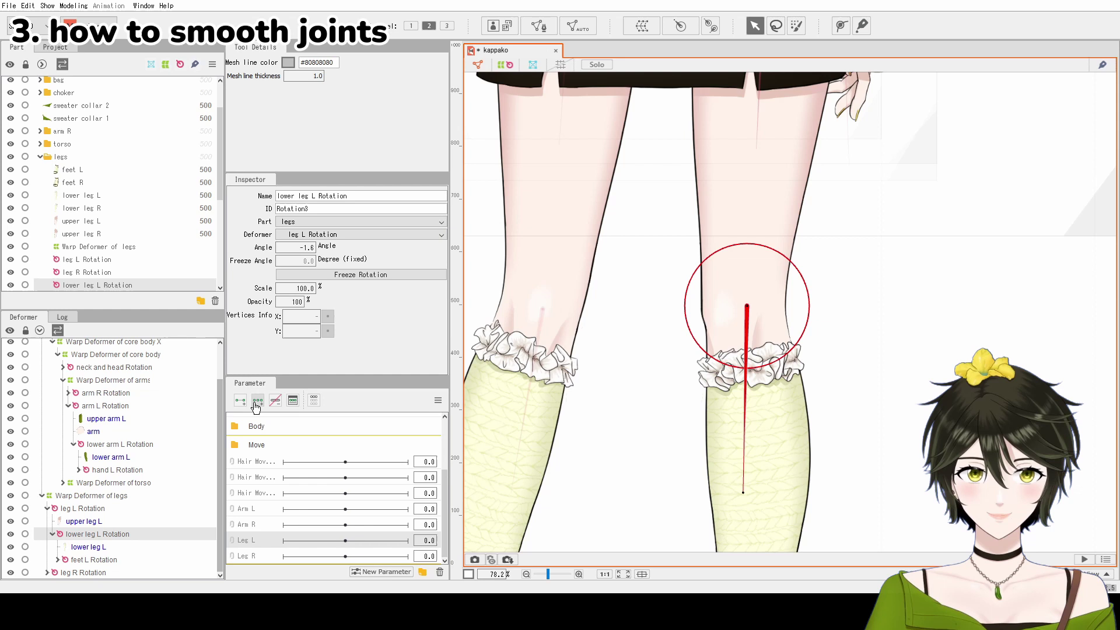
pyautogui.click(408, 540)
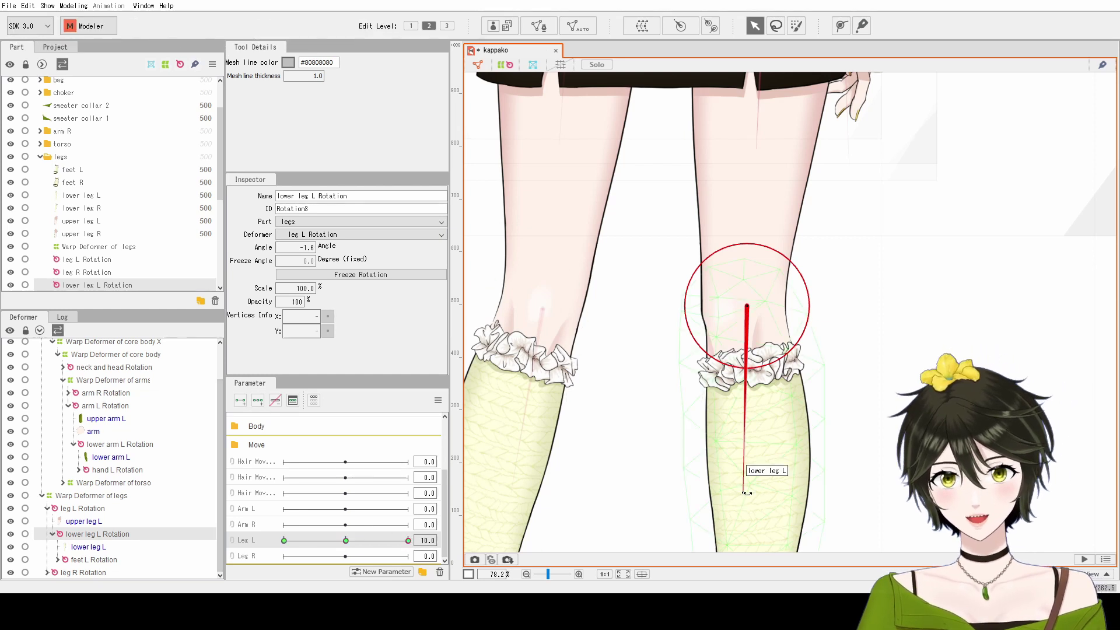
# Try rotating the lower left leg around the knee with its rotation deformer and undo the rotation.
pyautogui.moveTo(747, 493); pyautogui.dragTo(758, 452)
pyautogui.hotkey('ctrl', 'z')
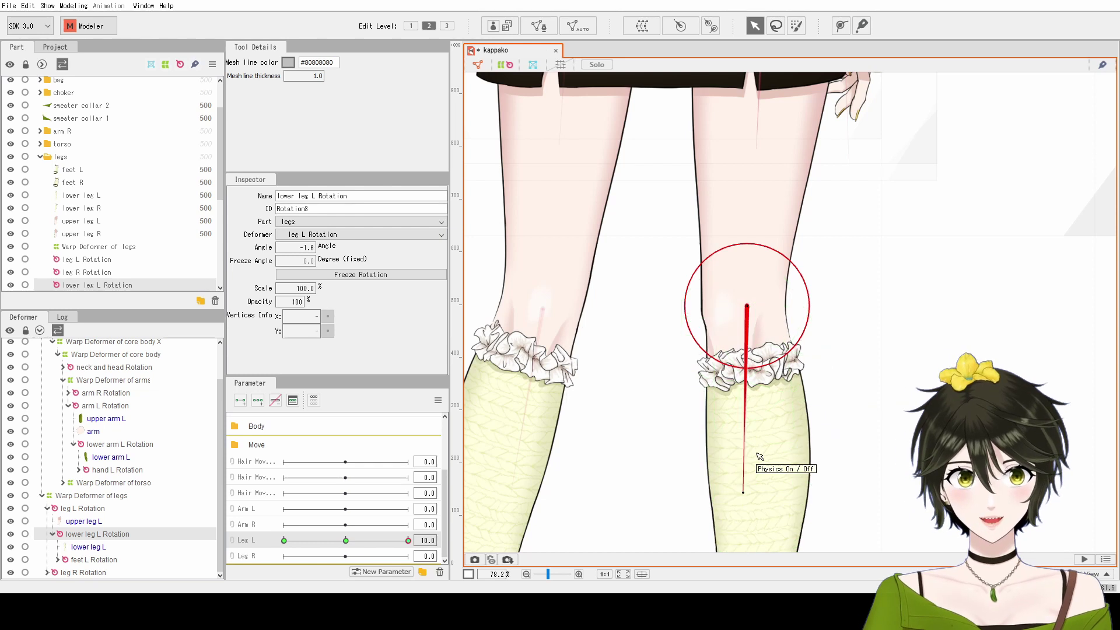
# Glue the upper leg L and lower leg L meshes together at the overlapping vertices along one edge of the knee.
pyautogui.click(111, 522)
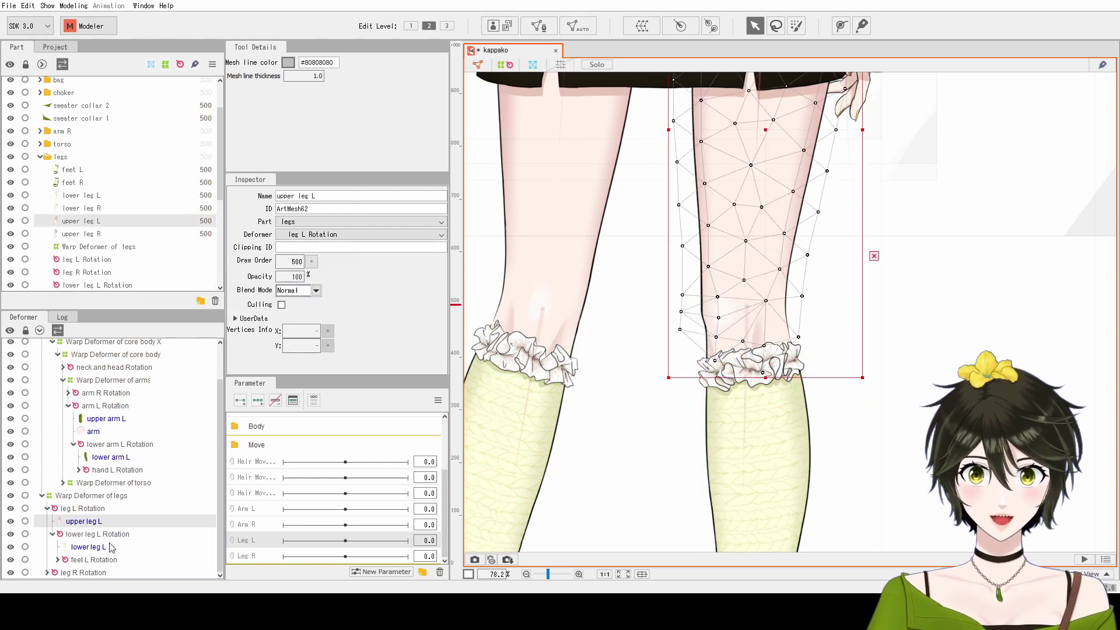
pyautogui.keyDown('ctrl'); pyautogui.click(107, 549); pyautogui.keyUp('ctrl')
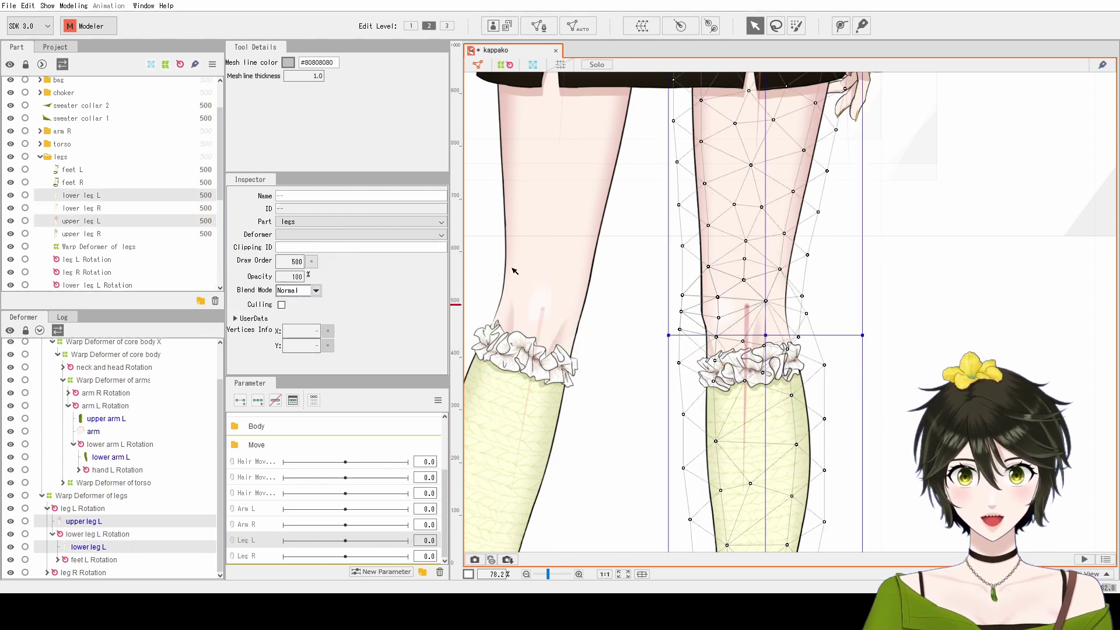
pyautogui.click(539, 27)
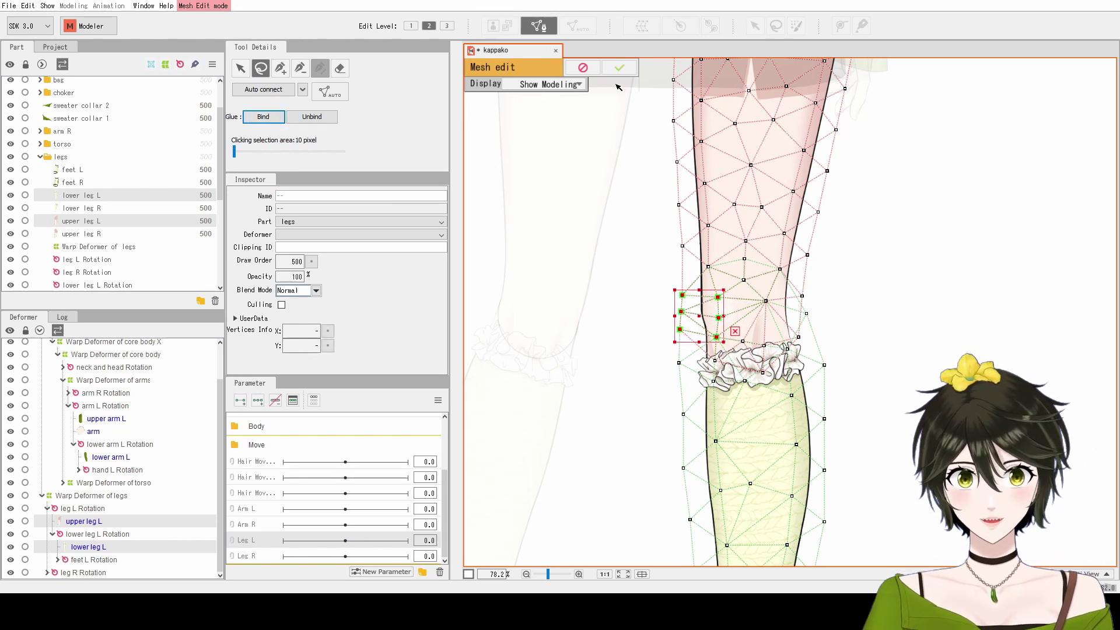
pyautogui.click(624, 69)
# Check the glued knee by rotating the lower leg L Rotation deformer with Leg L at 10.
pyautogui.click(135, 545)
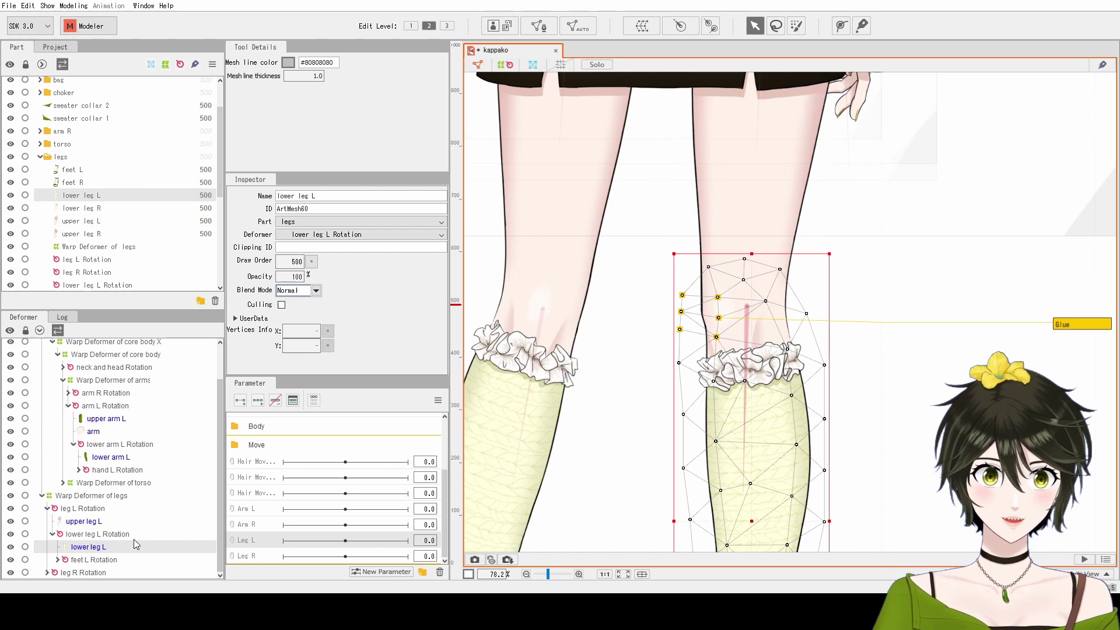
pyautogui.click(139, 535)
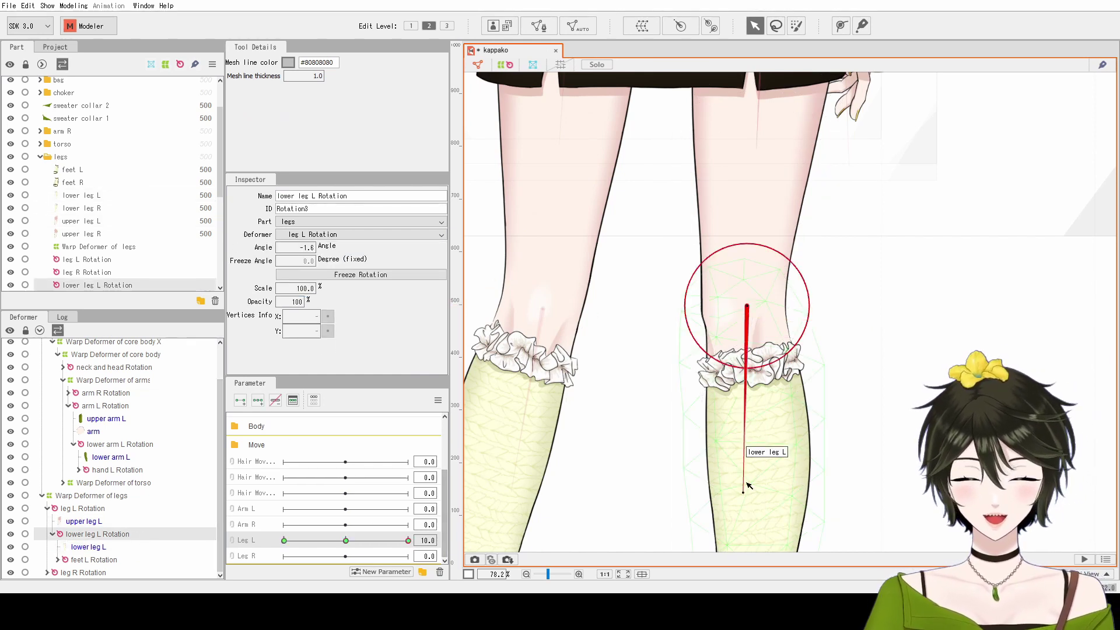
pyautogui.moveTo(744, 495); pyautogui.dragTo(759, 467)
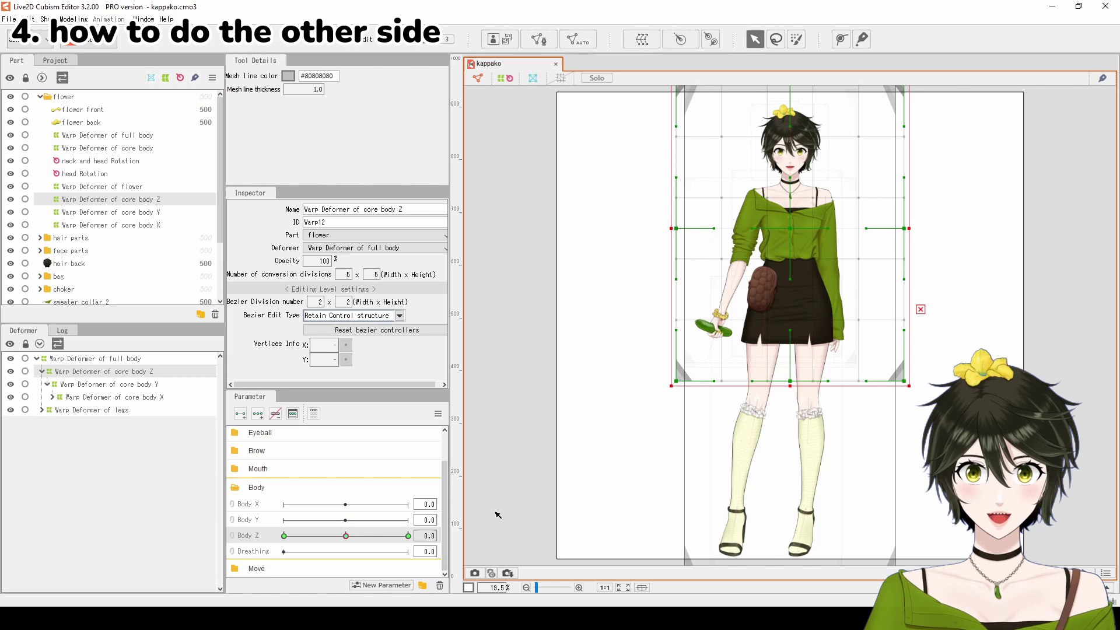
# Try bending the top of the core body Z warp deformer by hand at Body Z 10 to mirror the -10 lean.
pyautogui.moveTo(353, 538); pyautogui.dragTo(277, 539)
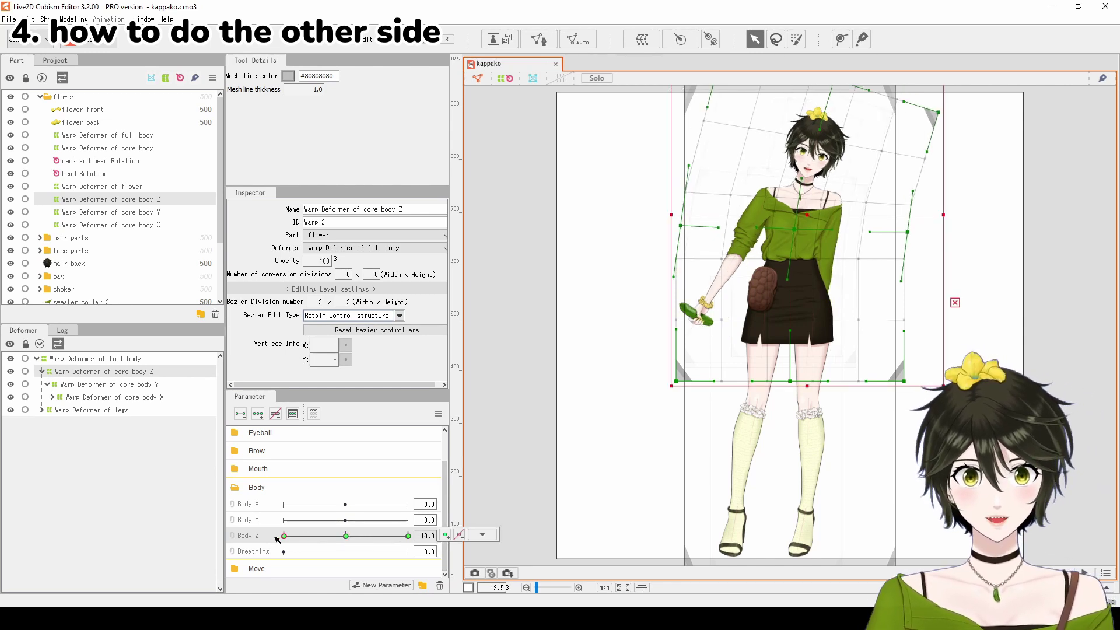
pyautogui.click(407, 536)
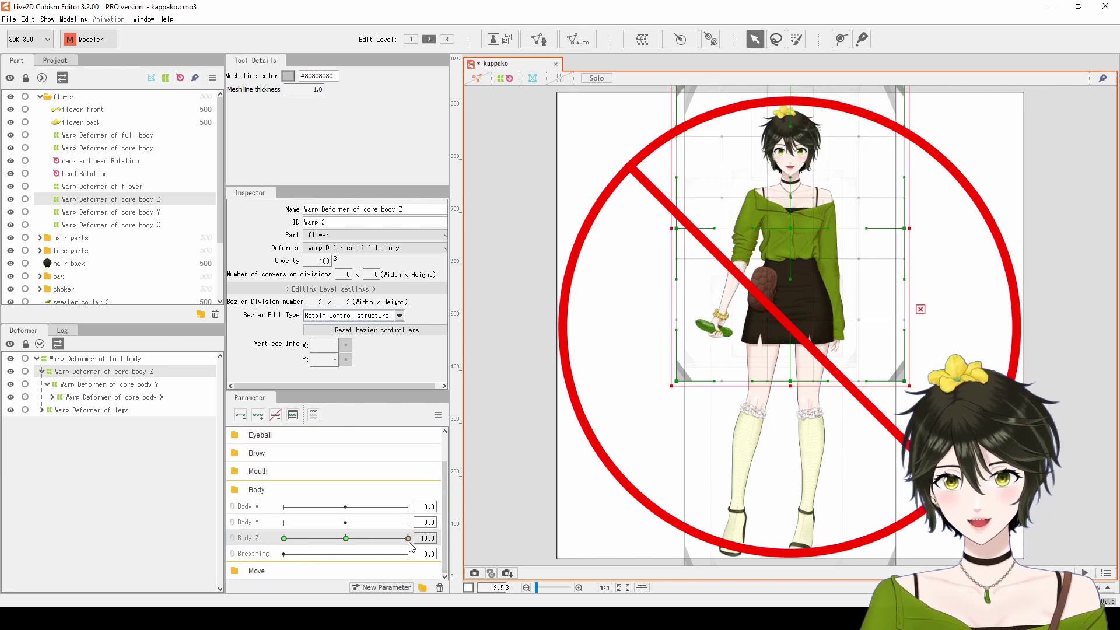
pyautogui.moveTo(652, 341); pyautogui.dragTo(650, 372)
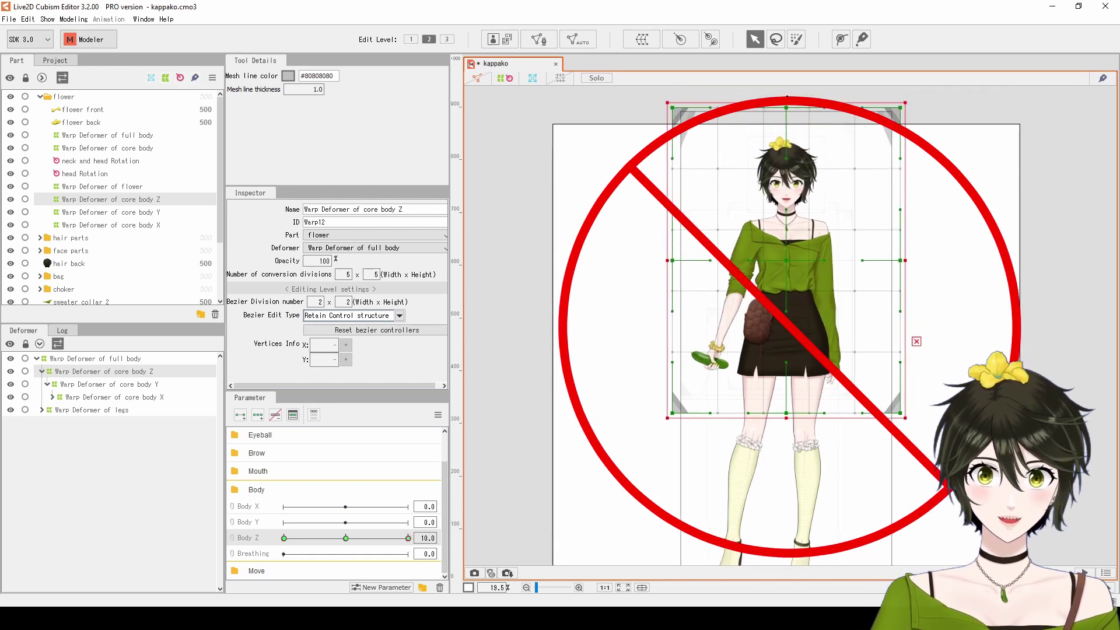
pyautogui.moveTo(679, 111); pyautogui.dragTo(750, 125)
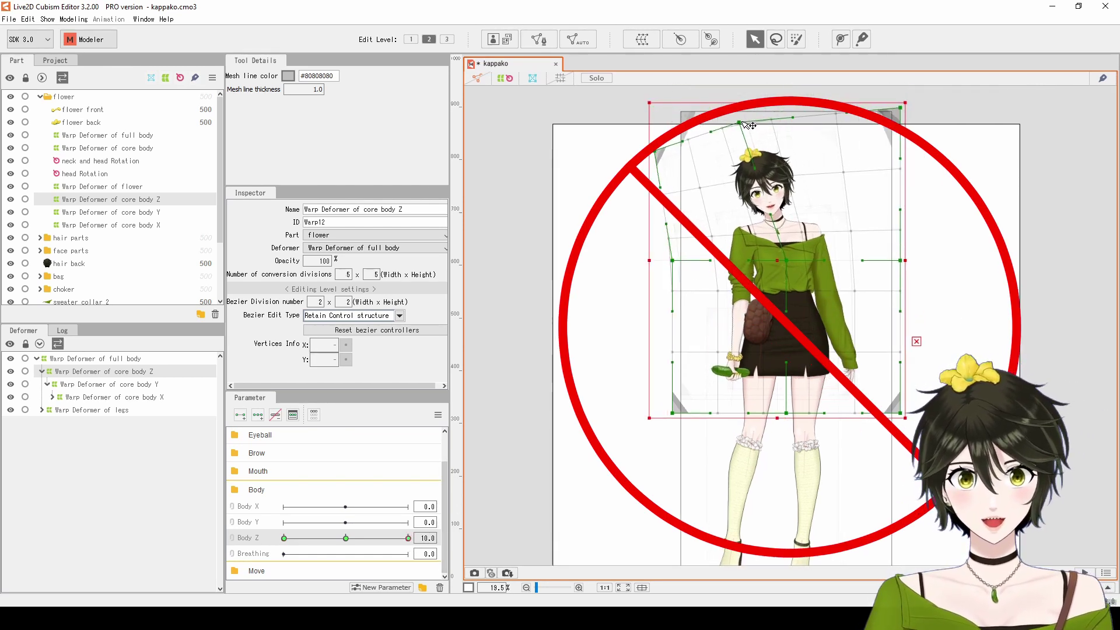
pyautogui.moveTo(906, 110); pyautogui.dragTo(825, 97)
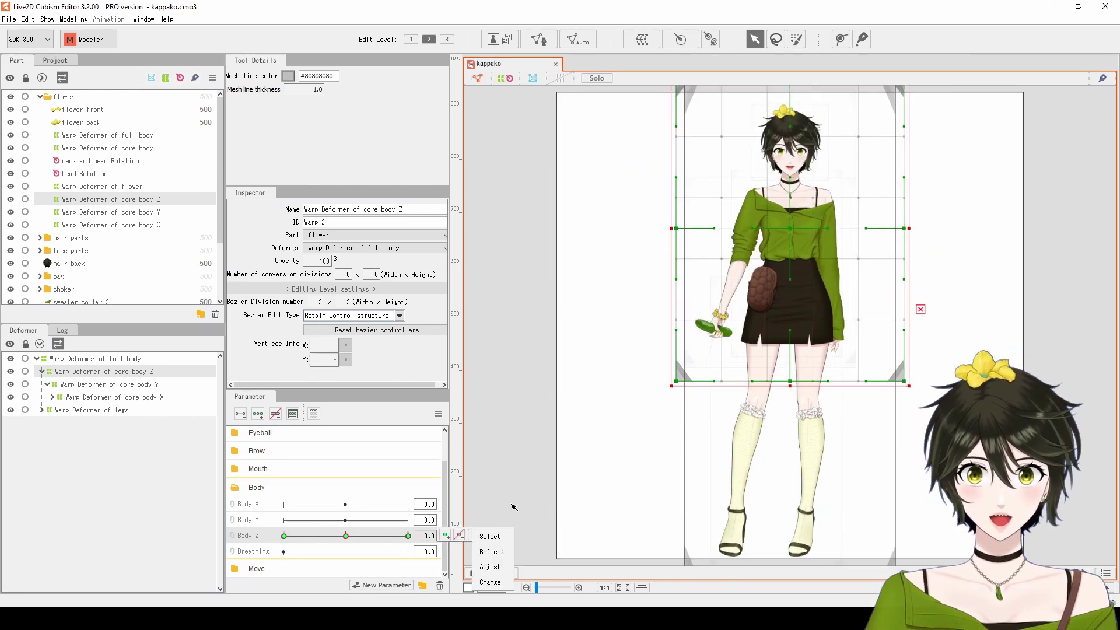
# Apply Reverse Motion with Reflect Horizontally to the core body Z warp deformer at Body Z -10 and return Body Z to 0.
pyautogui.moveTo(349, 537); pyautogui.dragTo(284, 535)
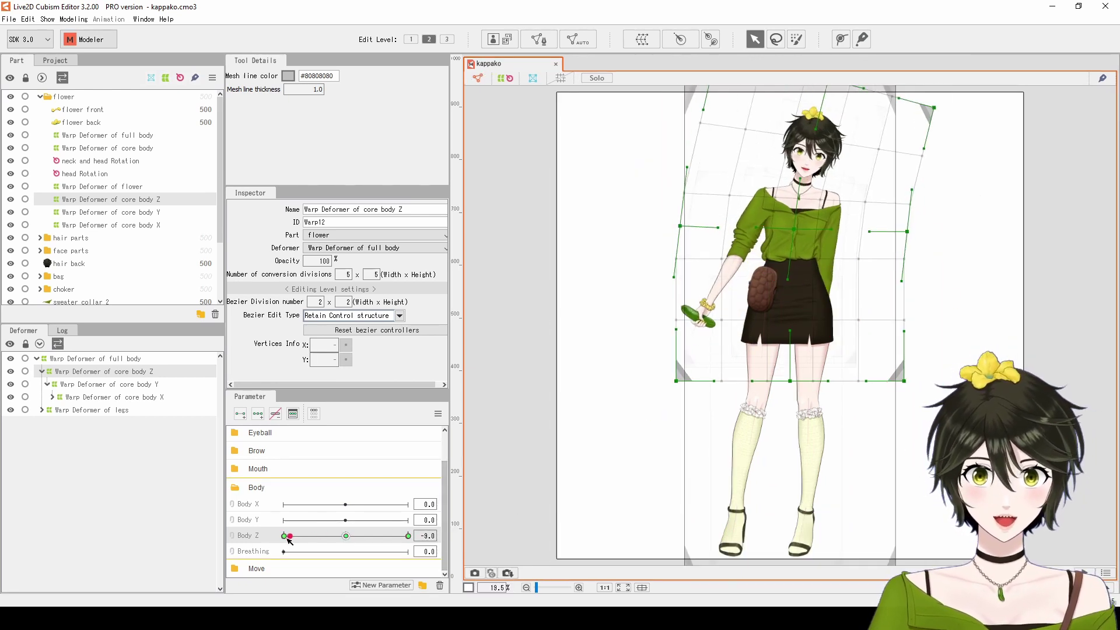
pyautogui.click(438, 414)
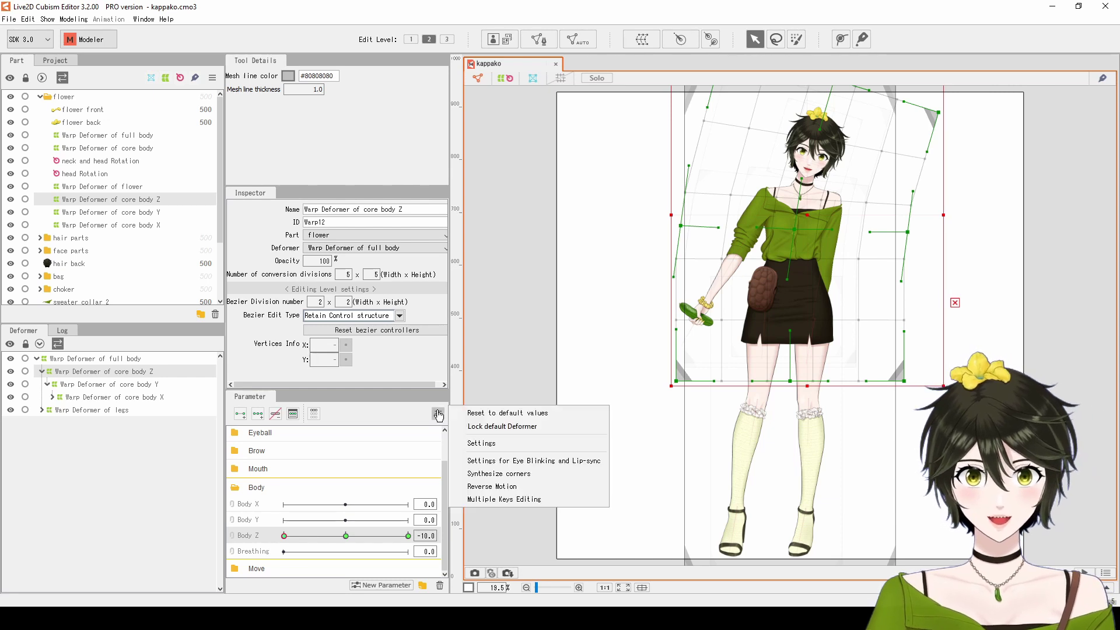
pyautogui.click(492, 485)
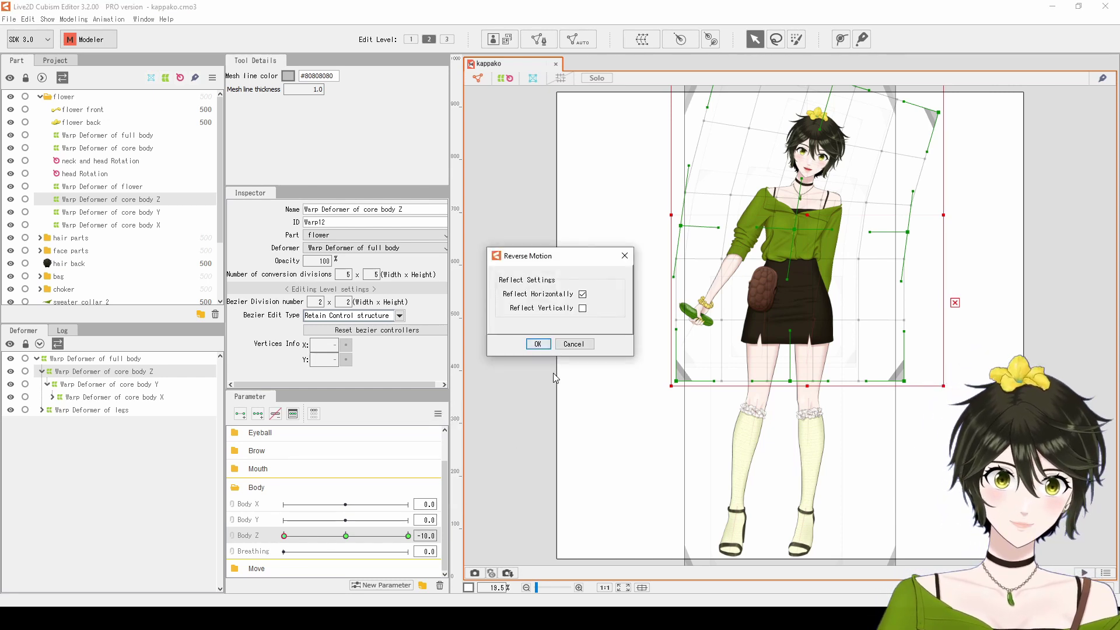
pyautogui.click(538, 344)
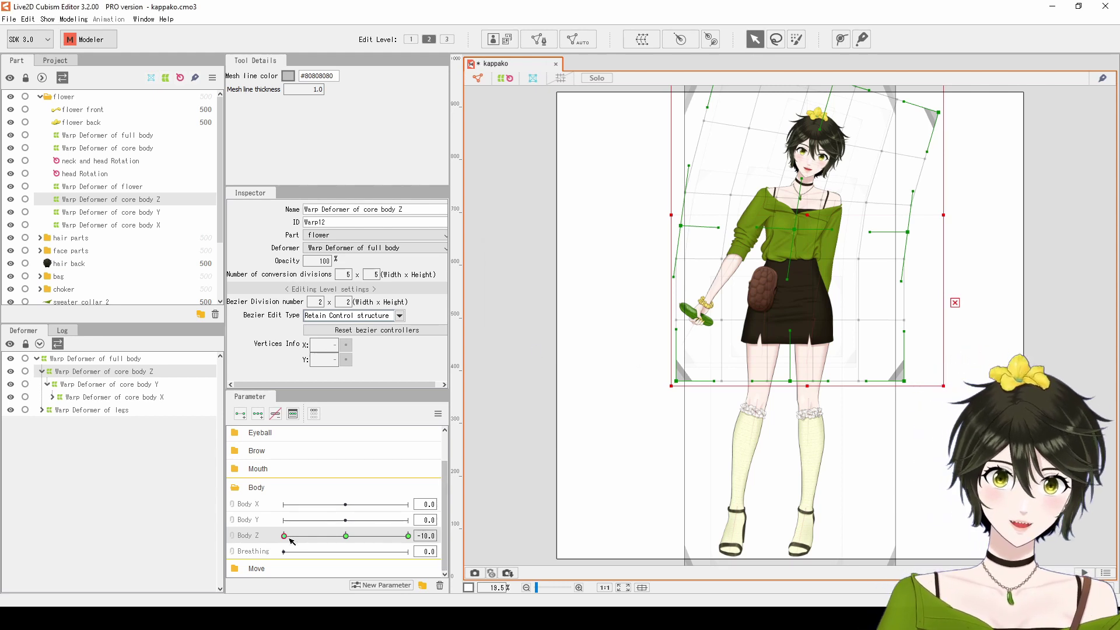
pyautogui.moveTo(289, 538); pyautogui.dragTo(347, 538)
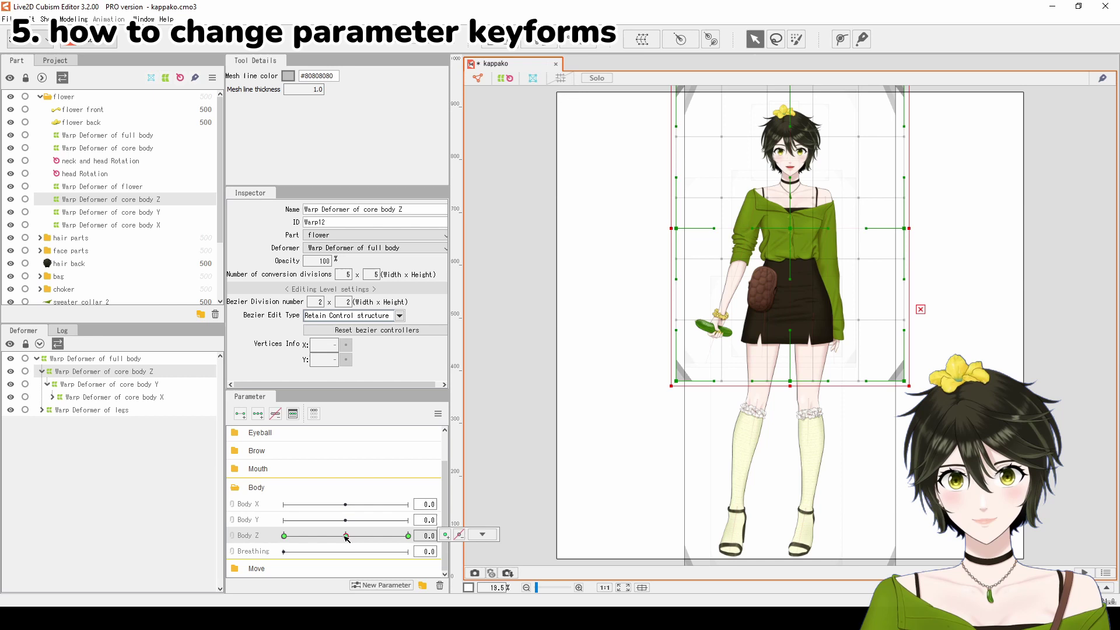
# Reflect the keyforms of the Body Z parameter and sweep Body Z through its range to check the lean.
pyautogui.moveTo(347, 538); pyautogui.dragTo(405, 543)
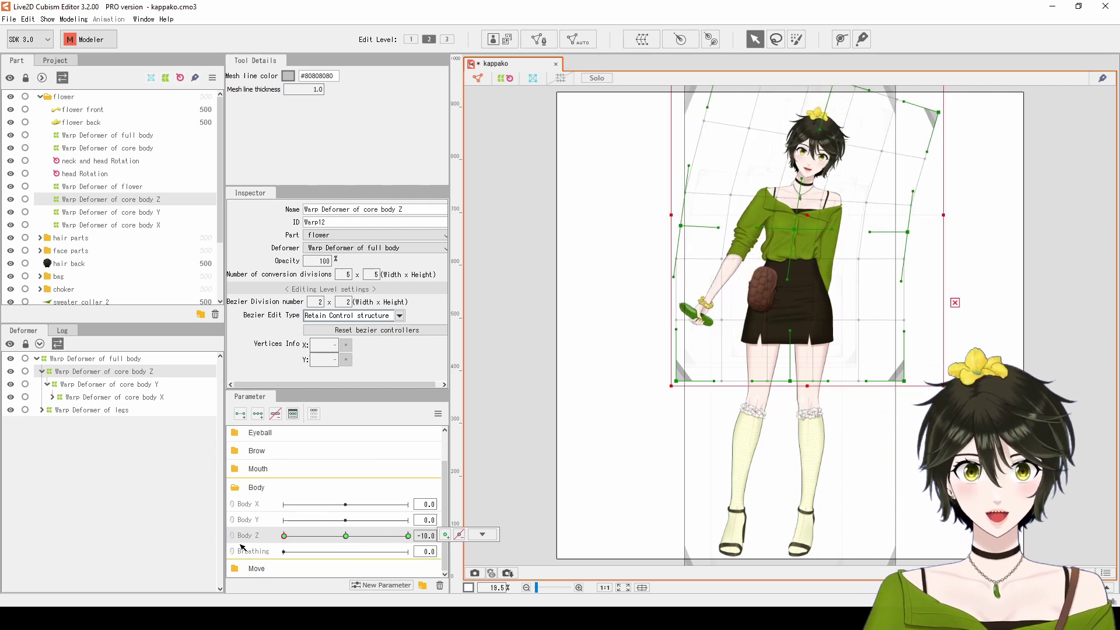
pyautogui.hotkey('ctrl', 'z')
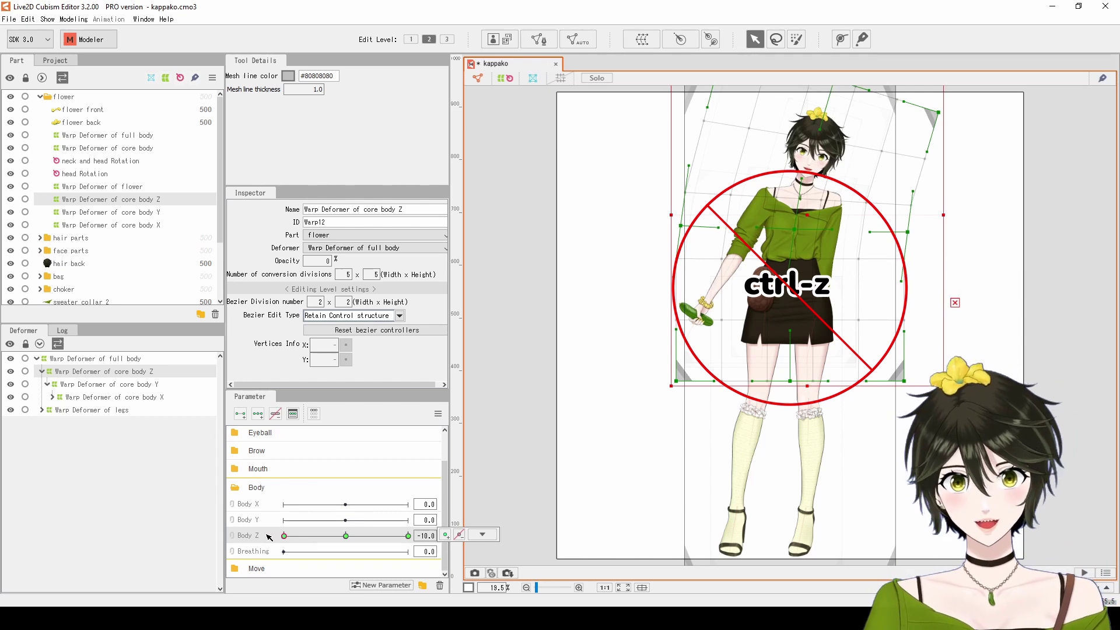
pyautogui.hotkey('ctrl', 'y')
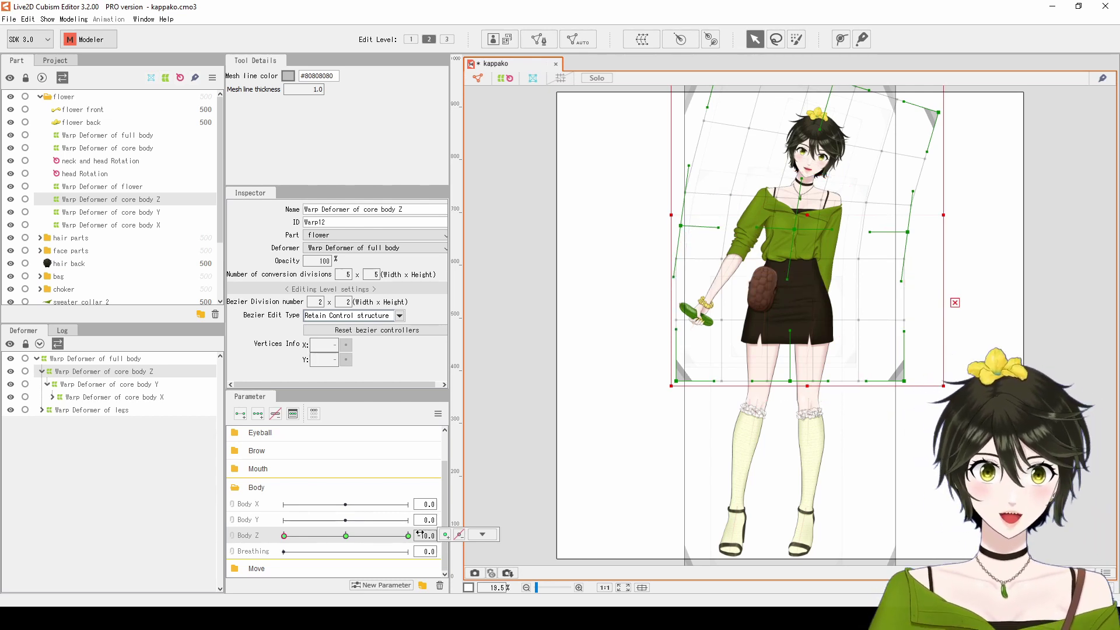
pyautogui.click(483, 535)
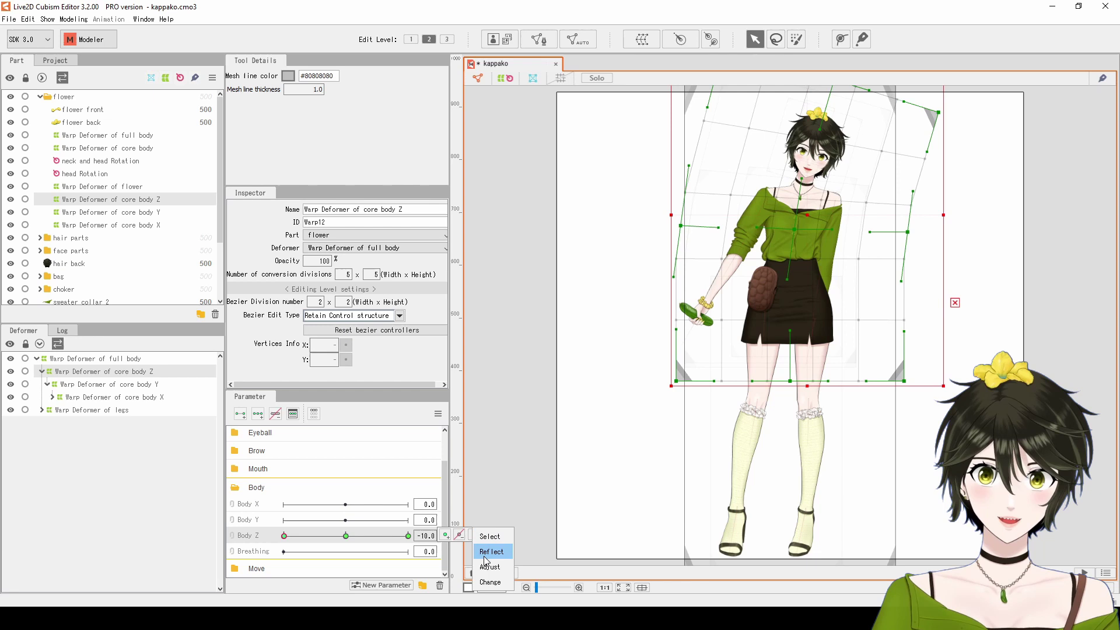
pyautogui.click(485, 554)
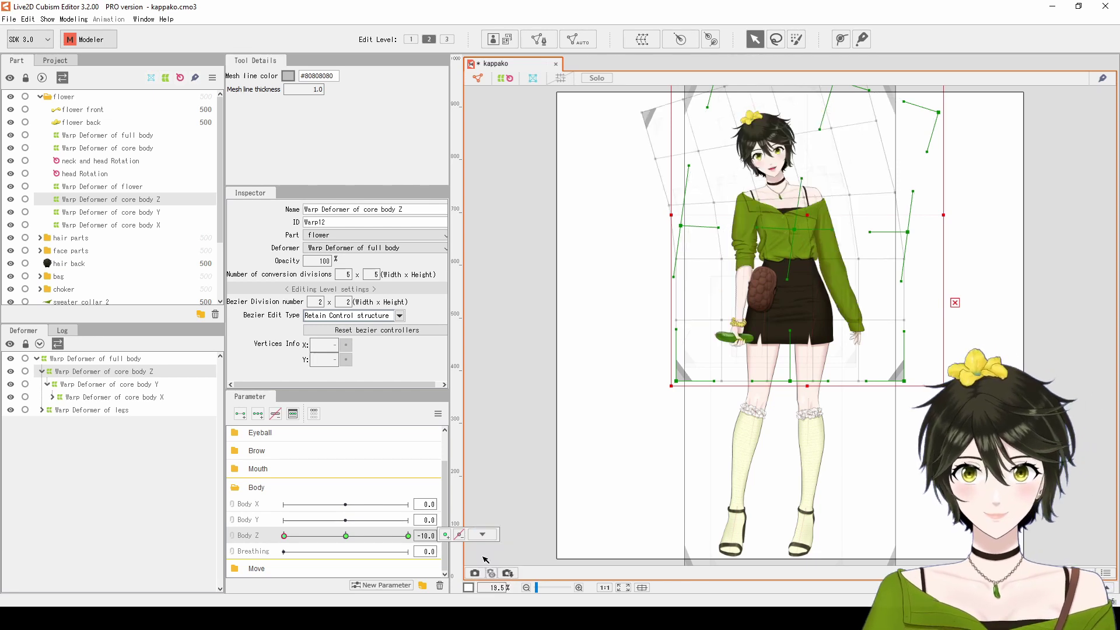
pyautogui.moveTo(284, 535); pyautogui.dragTo(224, 553)
pyautogui.moveTo(295, 553); pyautogui.dragTo(351, 555)
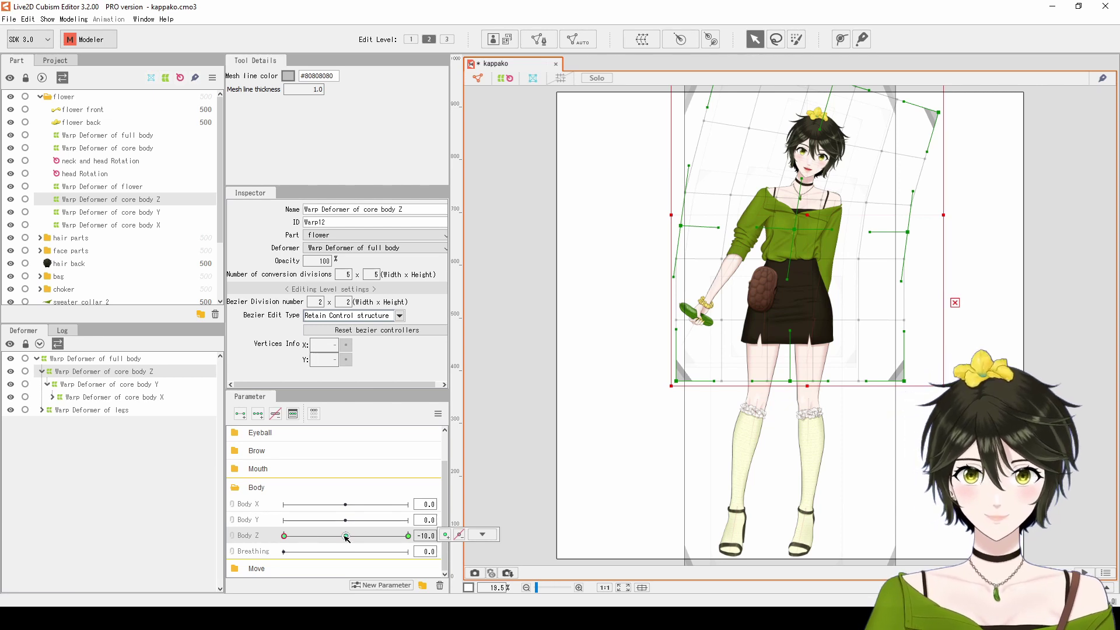
# Swap the Body Z keyforms with Adjust, changing -10 to 10 and 10 to -10, and sweep Body Z to check.
pyautogui.click(482, 535)
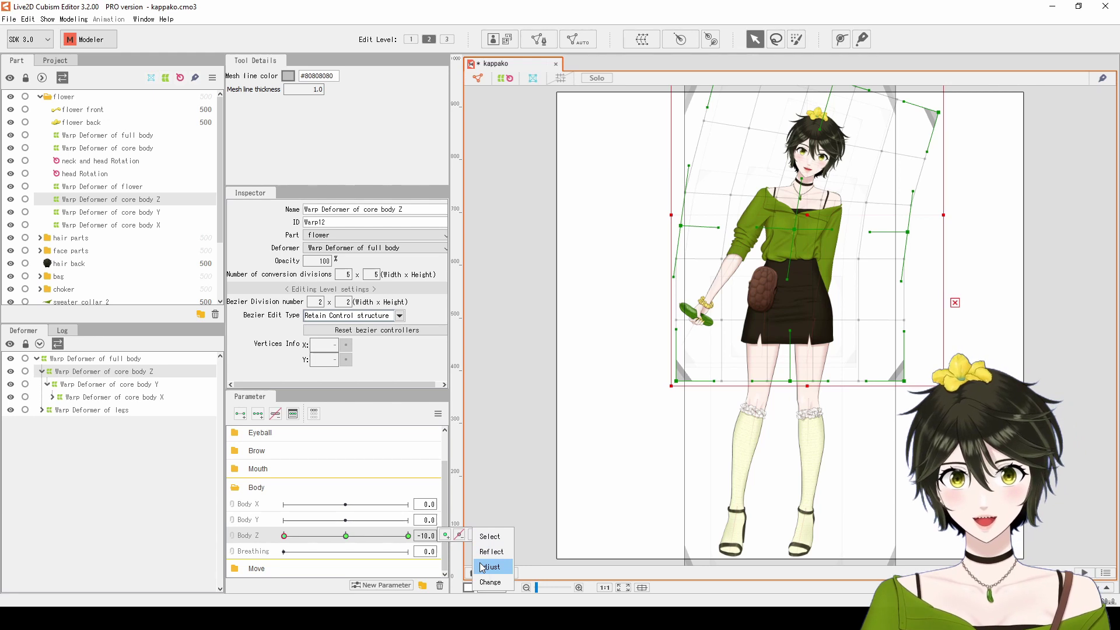
pyautogui.click(482, 566)
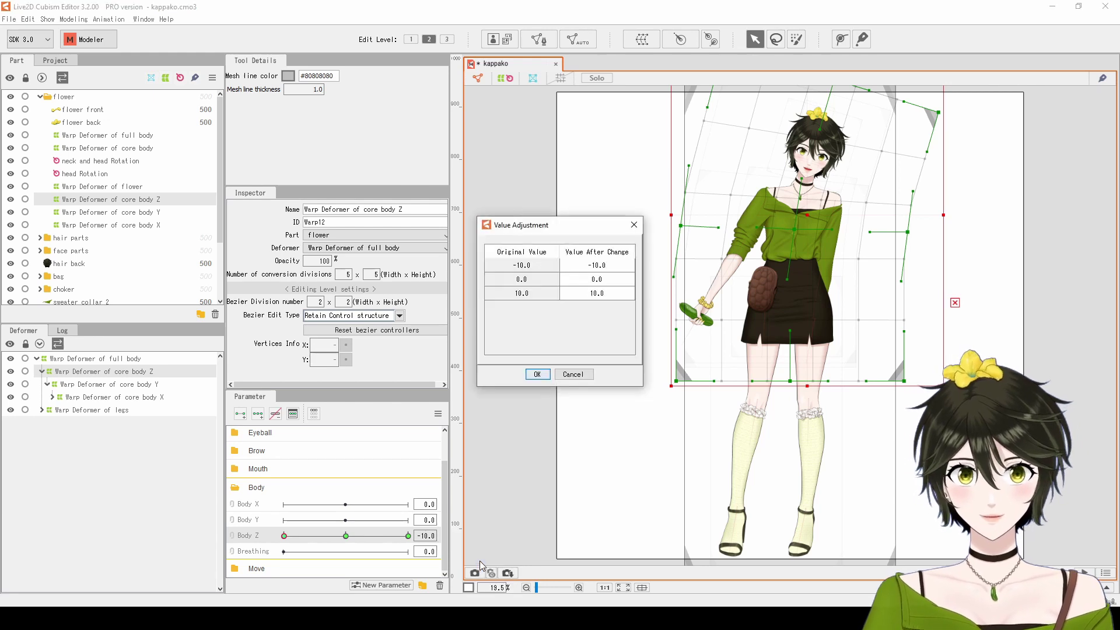
pyautogui.doubleClick(594, 266)
pyautogui.write('10')
pyautogui.press('Return')
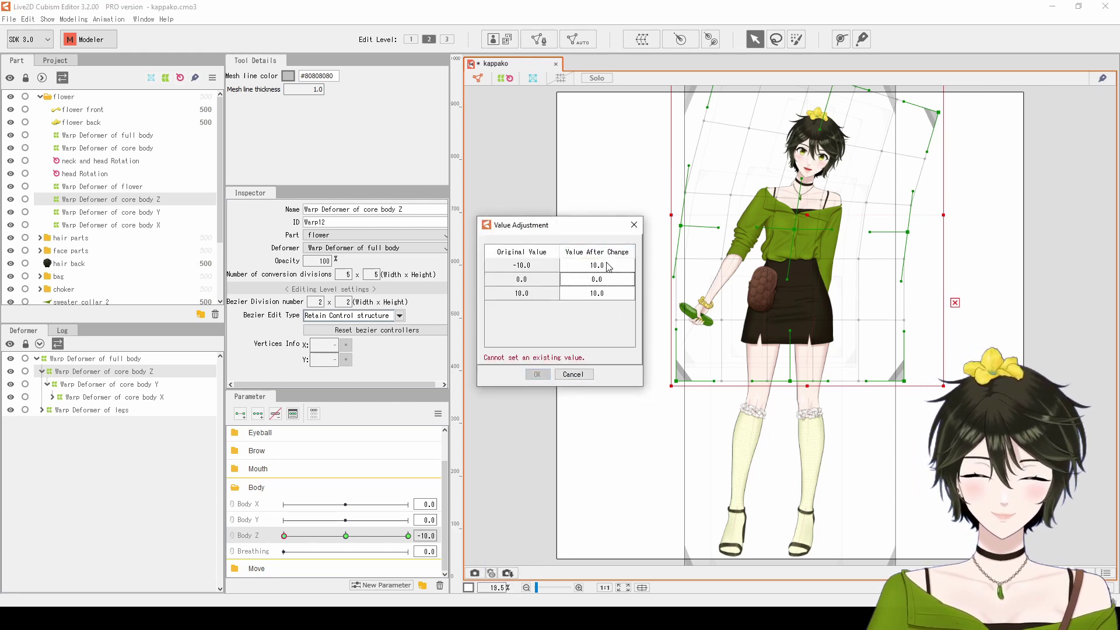
pyautogui.doubleClick(603, 298)
pyautogui.write('-10')
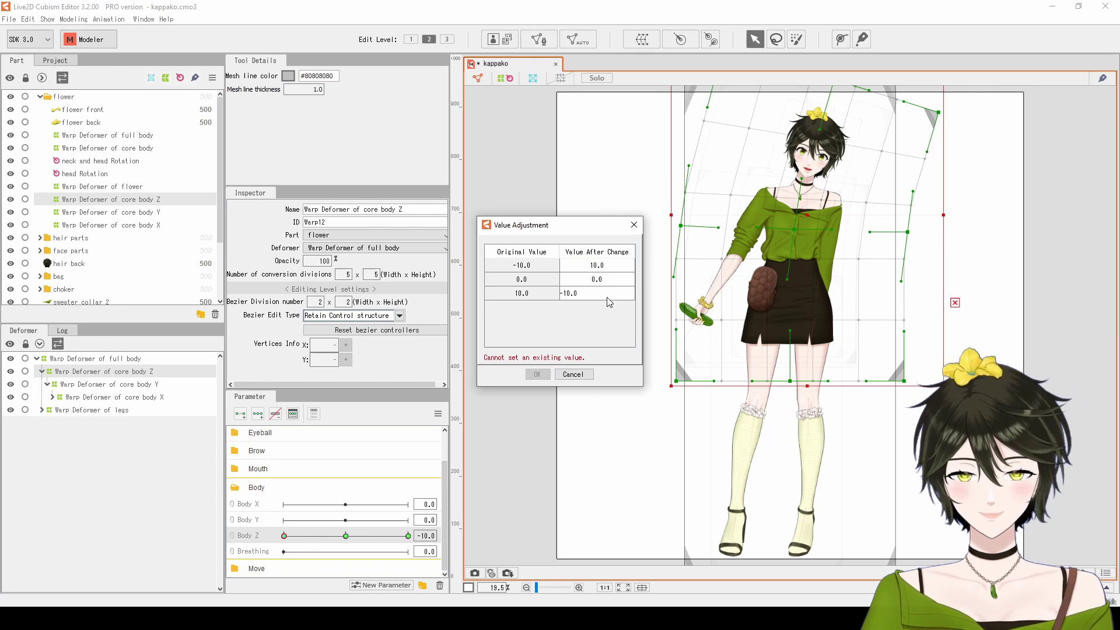
pyautogui.press('Return')
pyautogui.click(538, 374)
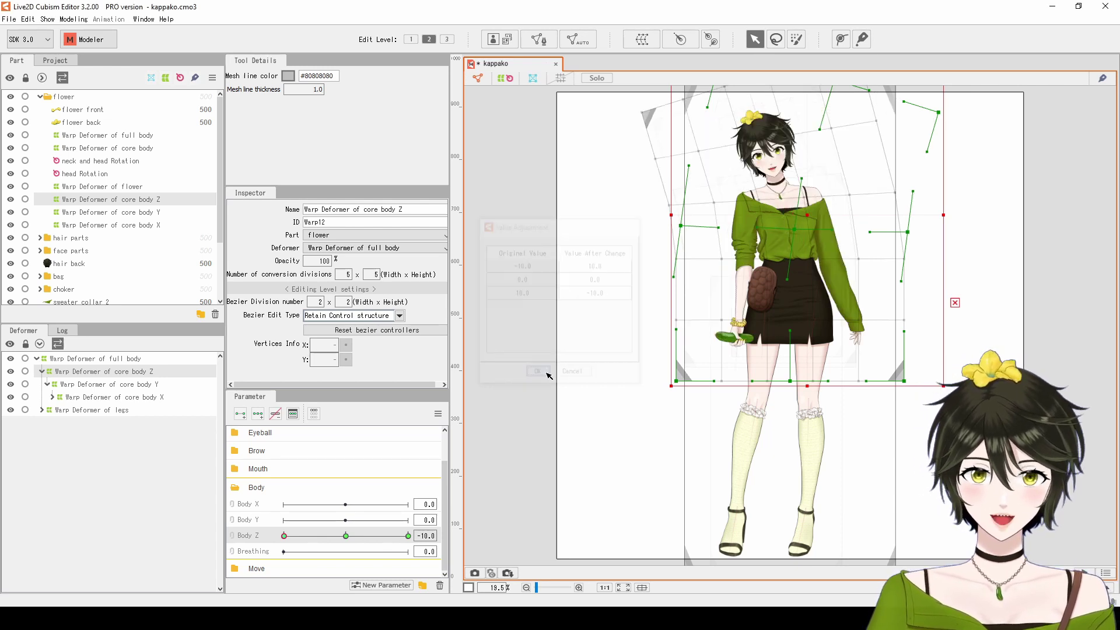
pyautogui.moveTo(346, 536); pyautogui.dragTo(408, 547)
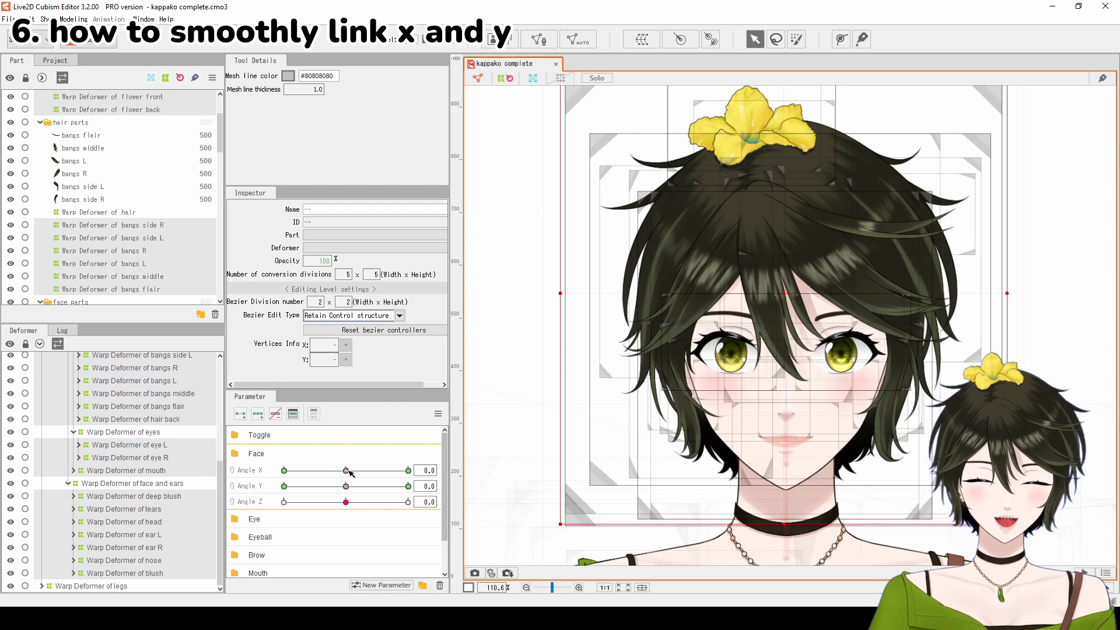
# Check the head's Angle X and Angle Y movements separately and link the two parameters into one grid.
pyautogui.moveTo(346, 470); pyautogui.dragTo(412, 475)
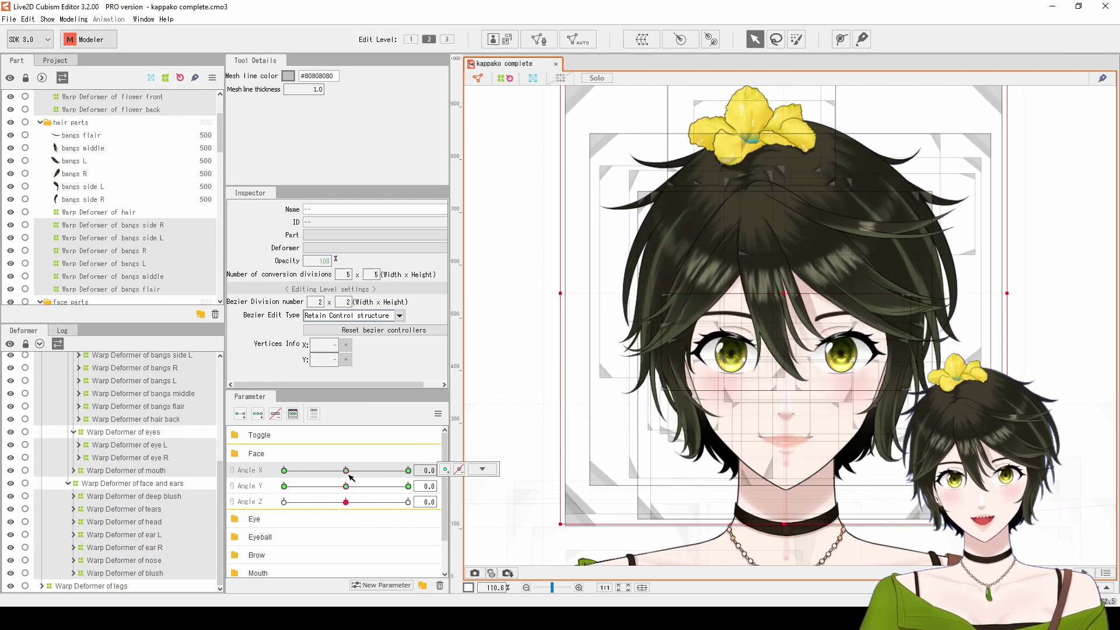
pyautogui.moveTo(346, 486); pyautogui.dragTo(418, 490)
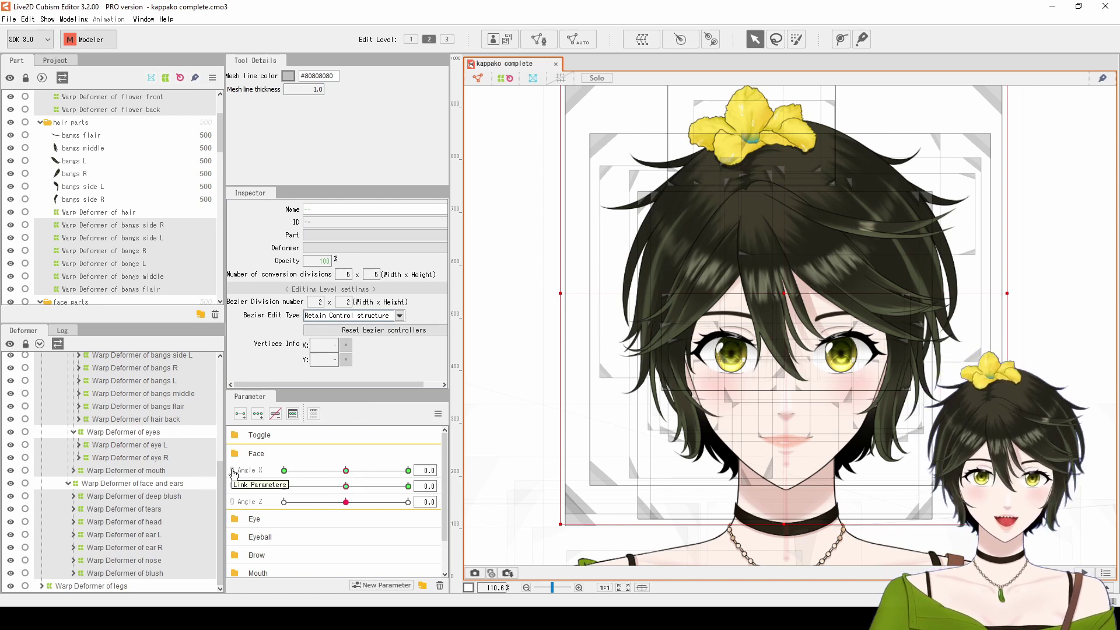
pyautogui.click(233, 479)
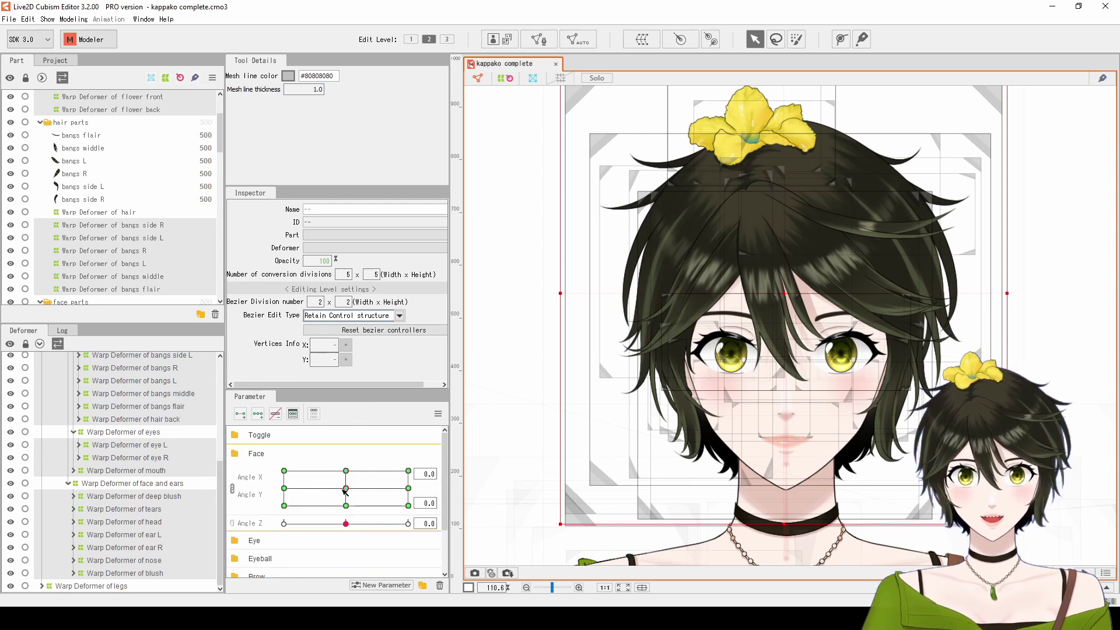
pyautogui.moveTo(345, 492)
pyautogui.mouseDown()
pyautogui.moveTo(330, 501)
pyautogui.moveTo(350, 505)
pyautogui.moveTo(347, 490)
pyautogui.mouseUp()
# Synthesize the corners of Angle X and Angle Y for the selected objects and check the combined head movement.
pyautogui.click(439, 414)
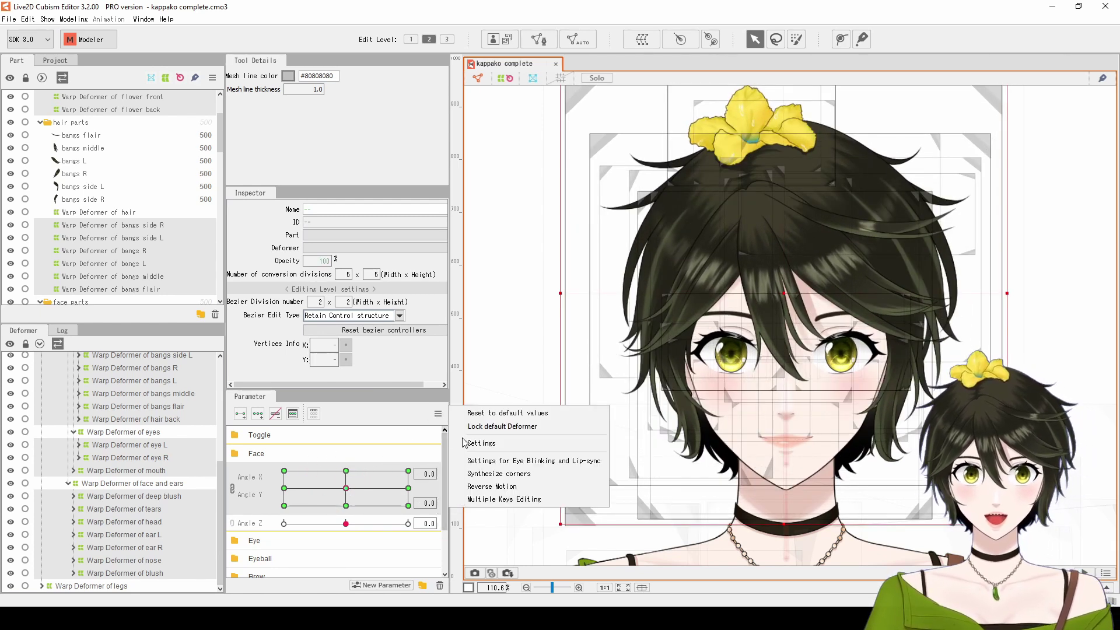
pyautogui.click(481, 473)
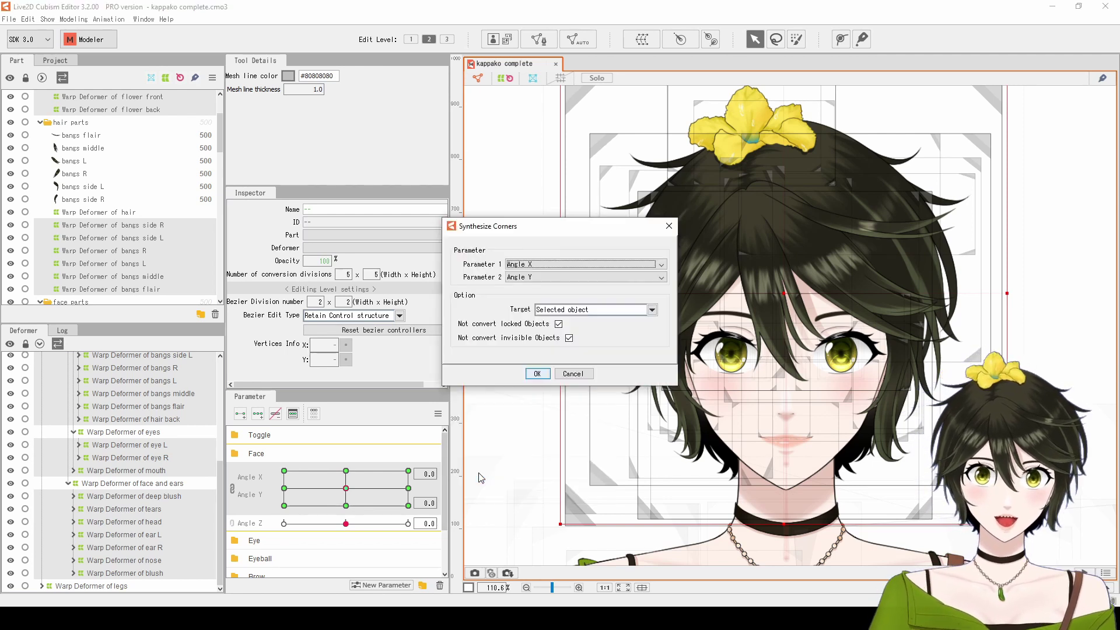
pyautogui.click(537, 374)
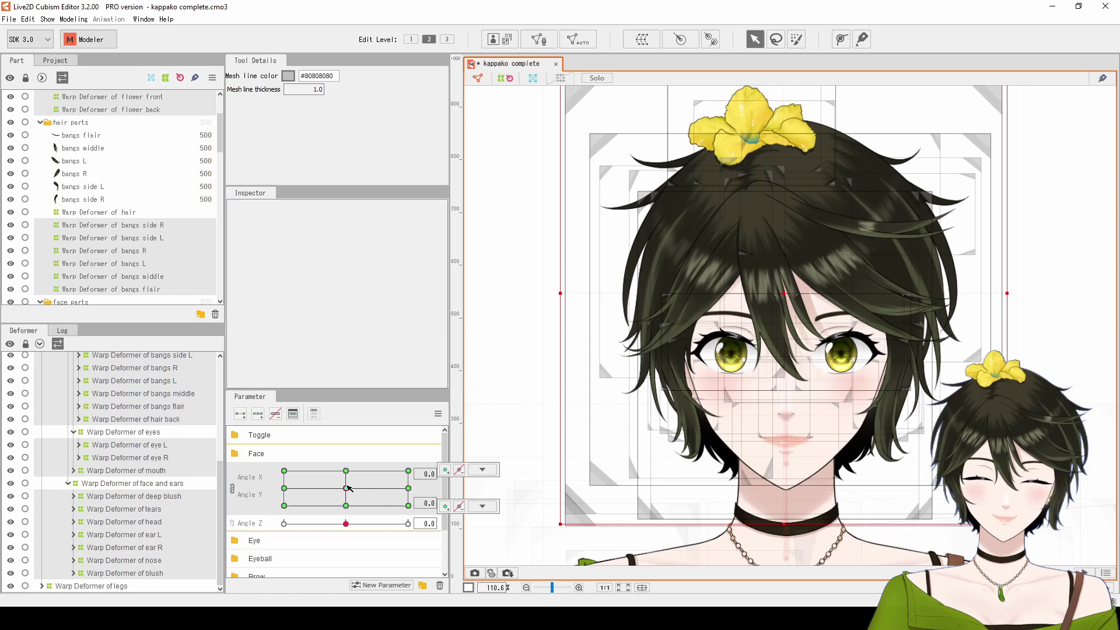
pyautogui.moveTo(347, 489)
pyautogui.mouseDown()
pyautogui.moveTo(337, 452)
pyautogui.moveTo(390, 458)
pyautogui.moveTo(418, 498)
pyautogui.moveTo(315, 498)
pyautogui.moveTo(319, 476)
pyautogui.moveTo(393, 484)
pyautogui.moveTo(358, 502)
pyautogui.moveTo(288, 500)
pyautogui.moveTo(310, 465)
pyautogui.moveTo(357, 491)
pyautogui.mouseUp()
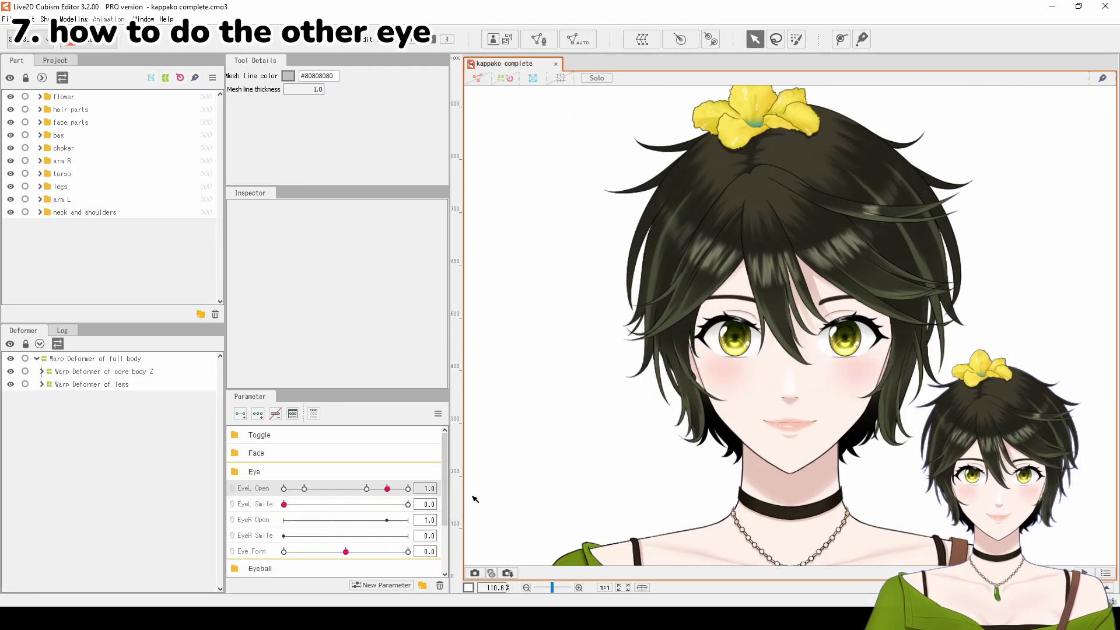
# Test the finished eye's EyeL Open and EyeL Smile motion, return EyeL Open to 1.0, and select the objects keyed to it.
pyautogui.moveTo(387, 496); pyautogui.dragTo(284, 491)
pyautogui.click(284, 504)
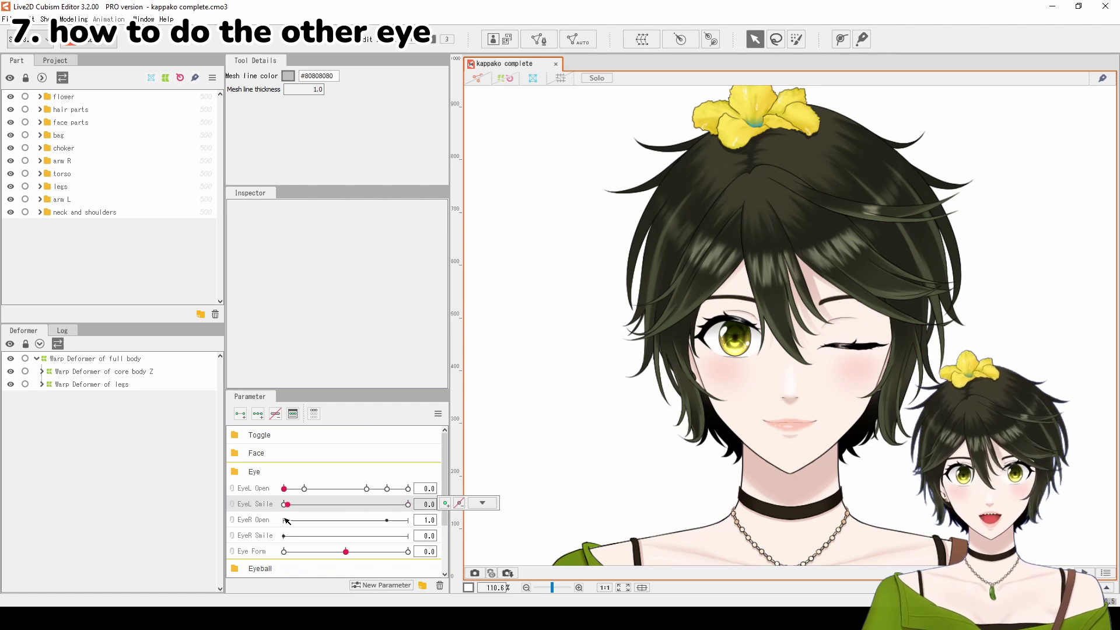
pyautogui.click(387, 489)
pyautogui.click(482, 488)
pyautogui.click(490, 489)
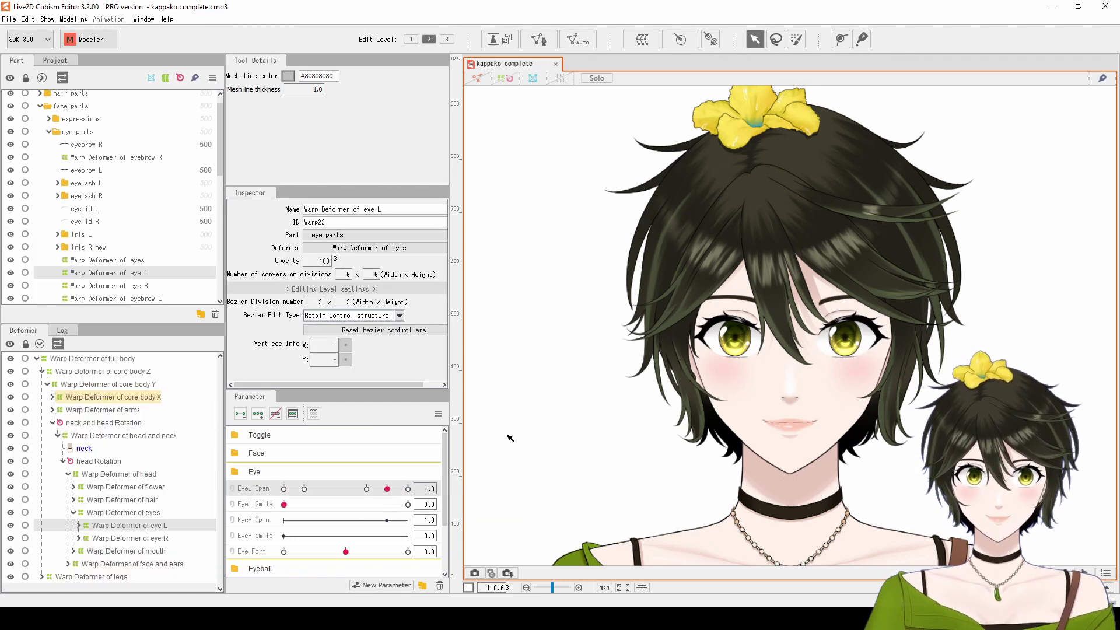
# Hide the old right-eye artwork: the eyelash R folder, eyelid R and the iris R new folder.
pyautogui.click(10, 195)
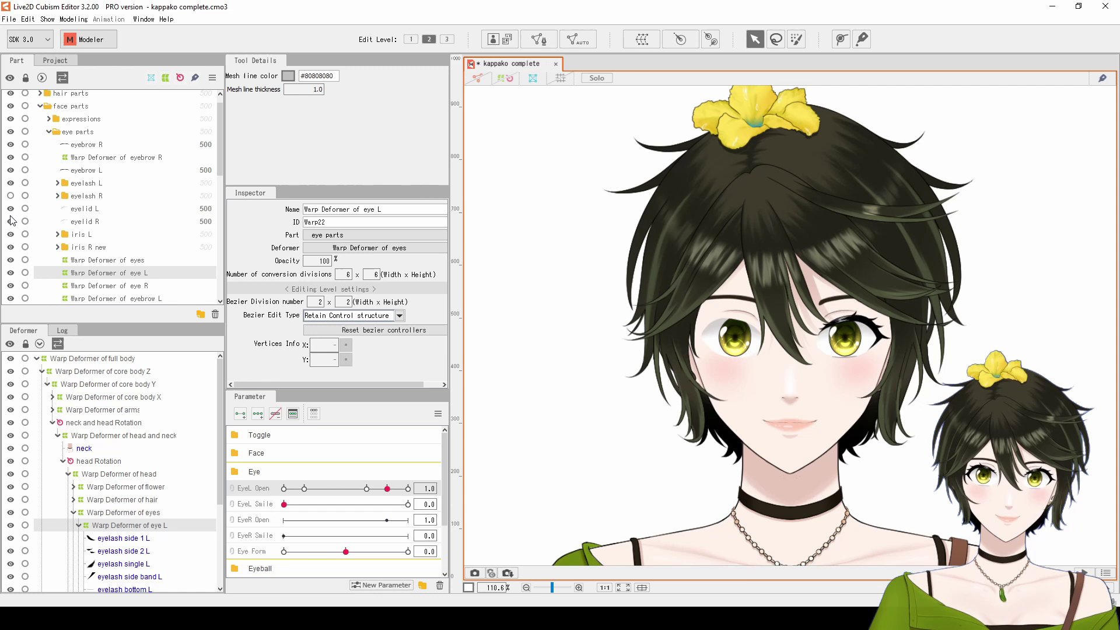
pyautogui.click(11, 221)
pyautogui.click(10, 248)
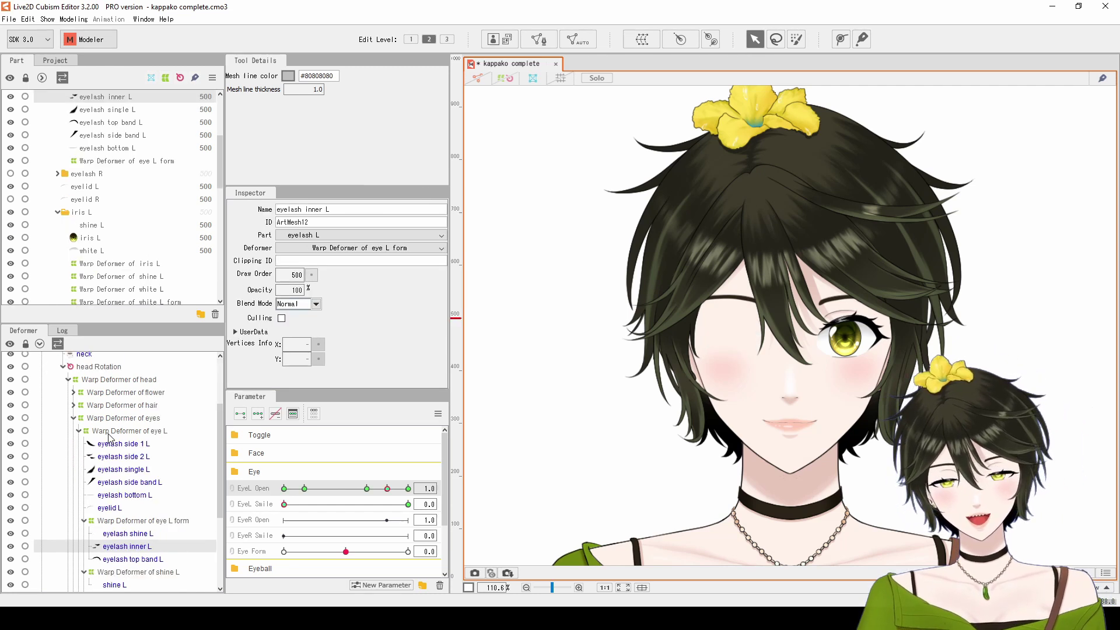
# Duplicate the whole left eye hierarchy by copying and pasting everything from Warp Deformer of eye L down to iris L.
pyautogui.click(109, 432)
pyautogui.scroll(-2, 123, 467)
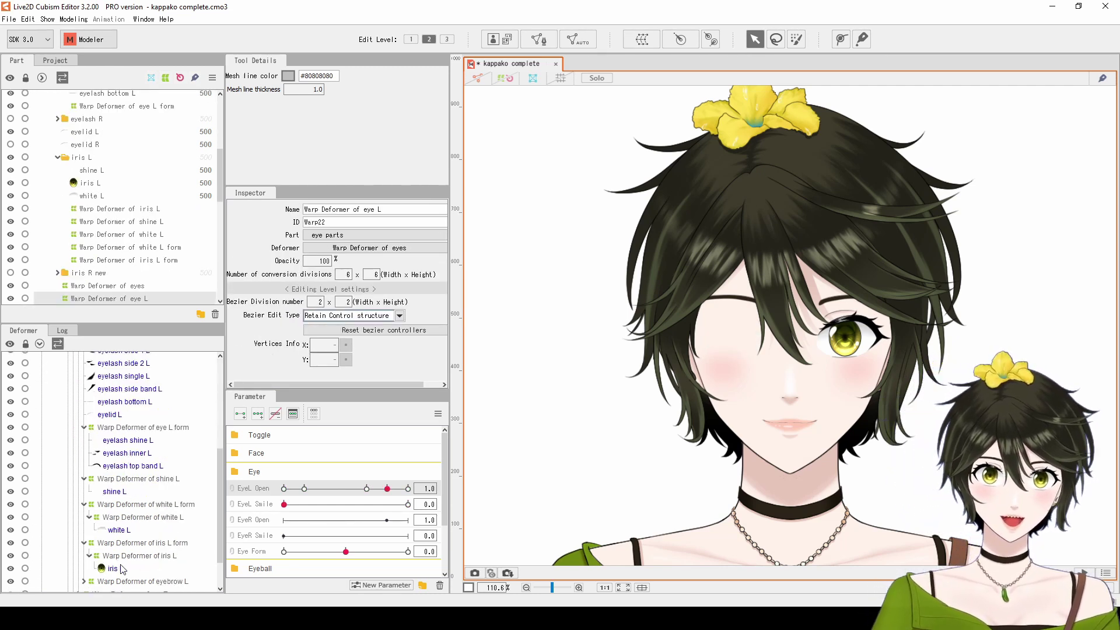
pyautogui.keyDown('shift'); pyautogui.click(117, 570); pyautogui.keyUp('shift')
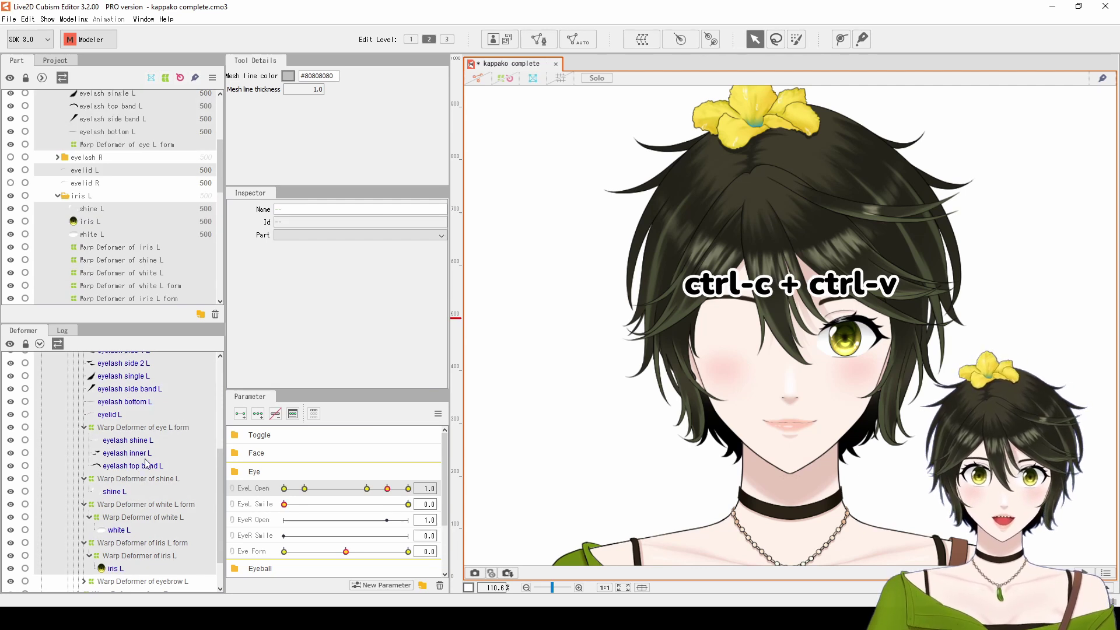
pyautogui.hotkey('ctrl', 'v')
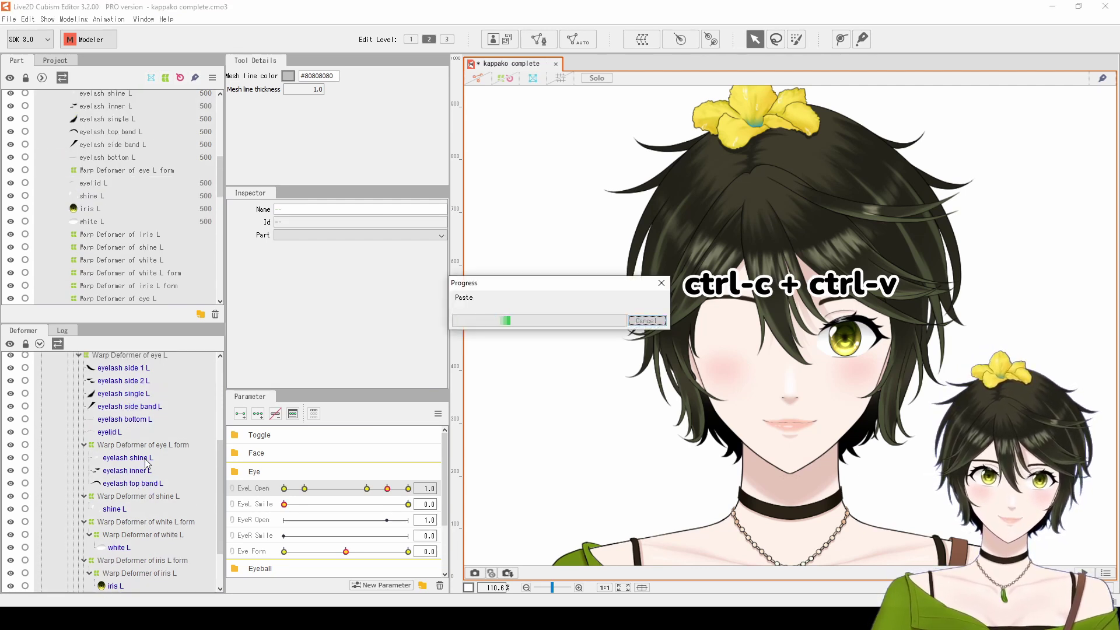
# Reflect the pasted eye horizontally, including the EyeL Open and EyeL Smile parameters in the reflection.
pyautogui.rightClick(848, 350)
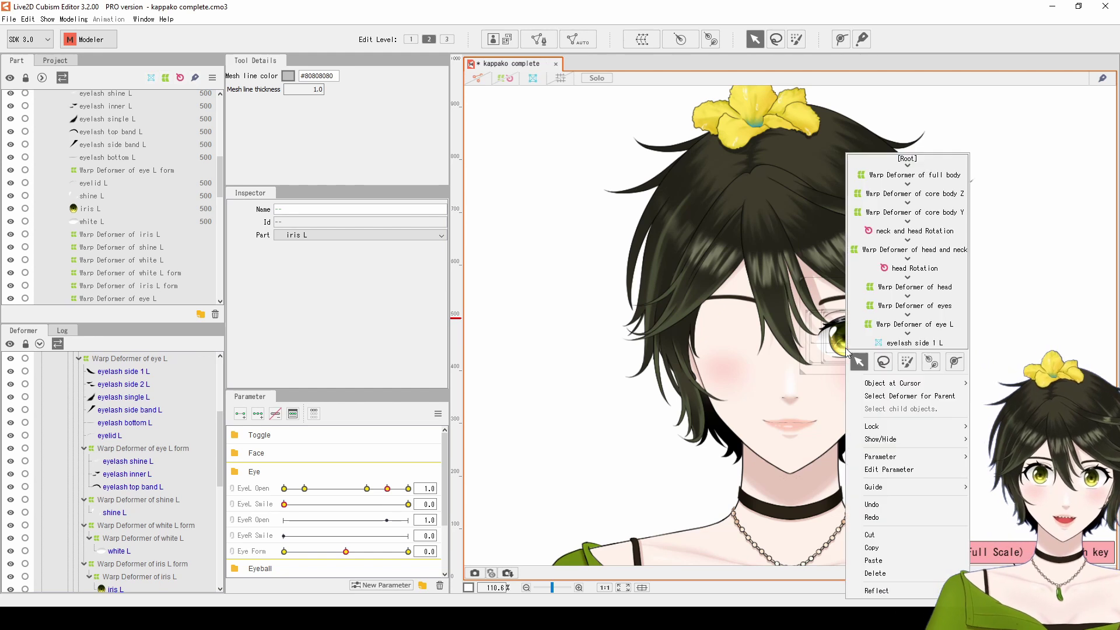
pyautogui.click(894, 588)
pyautogui.click(537, 291)
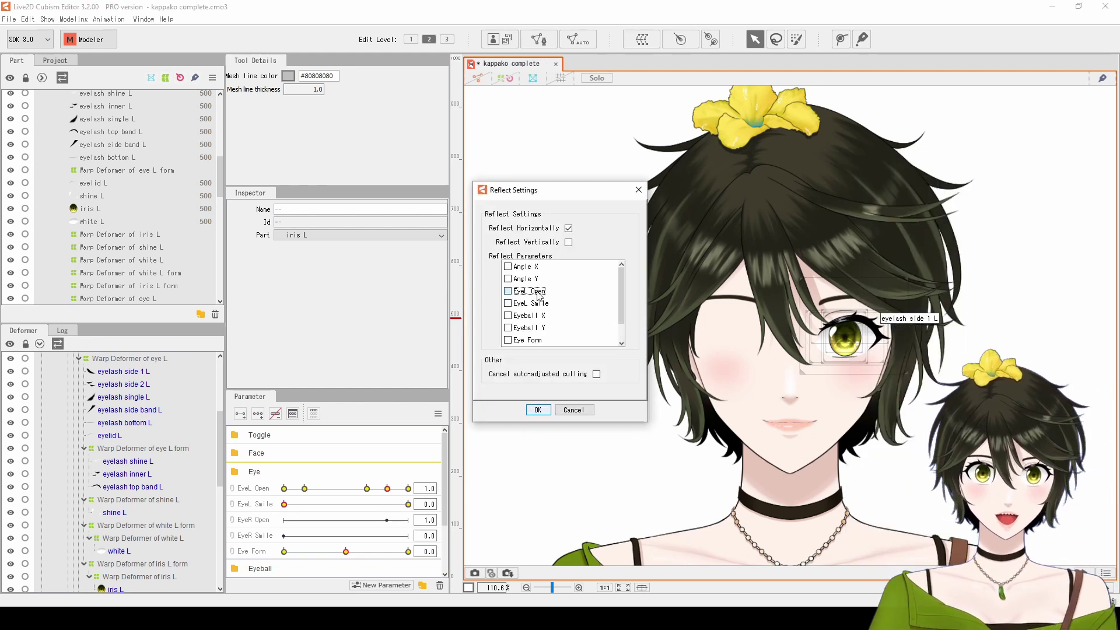
pyautogui.click(538, 303)
pyautogui.click(537, 410)
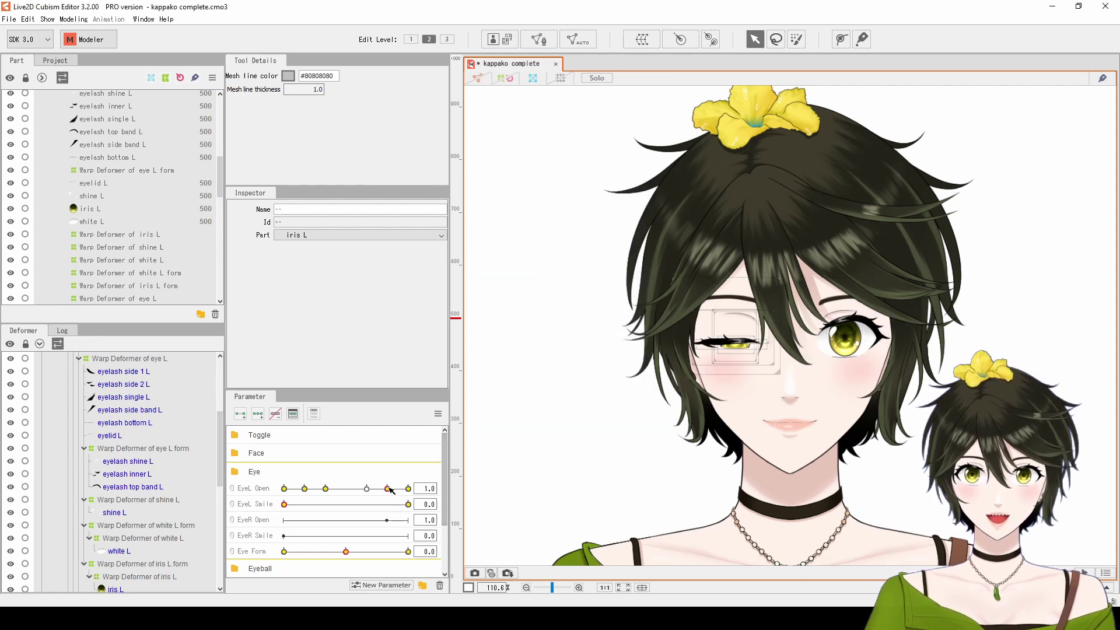
# Check the mirrored eye by moving EyeL Open to 1.2, testing EyeL Smile, and returning EyeL Open to 1.0.
pyautogui.moveTo(388, 488)
pyautogui.mouseDown()
pyautogui.moveTo(409, 489)
pyautogui.moveTo(276, 488)
pyautogui.moveTo(408, 489)
pyautogui.mouseUp()
pyautogui.moveTo(285, 505); pyautogui.dragTo(223, 507)
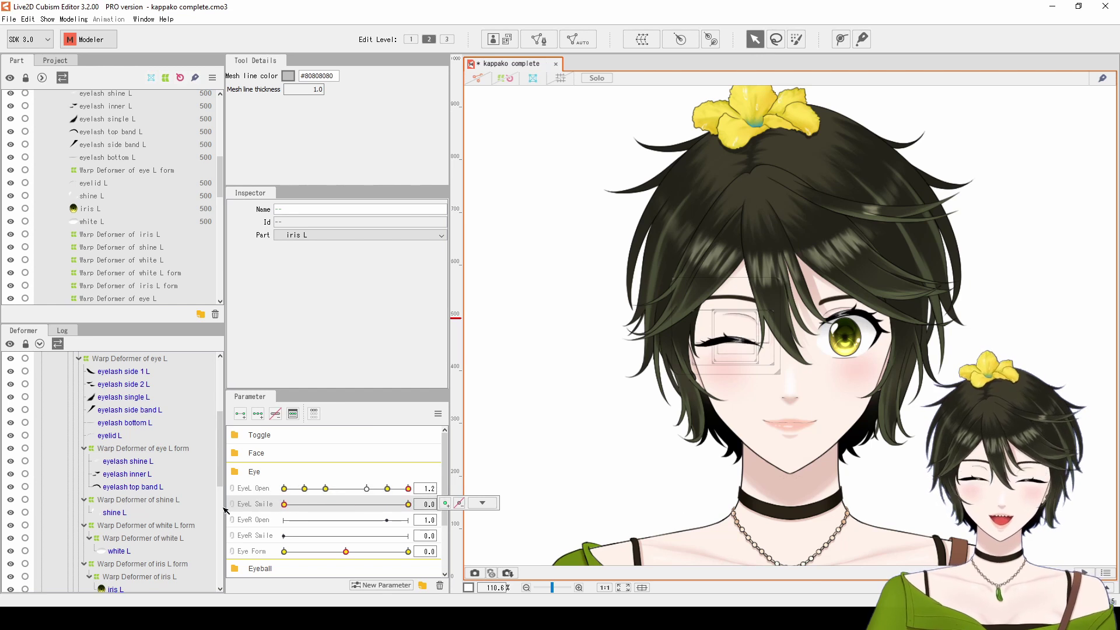
pyautogui.click(387, 488)
# Change the mirrored eye's EyeL Open keyforms over to the EyeR Open parameter.
pyautogui.click(250, 520)
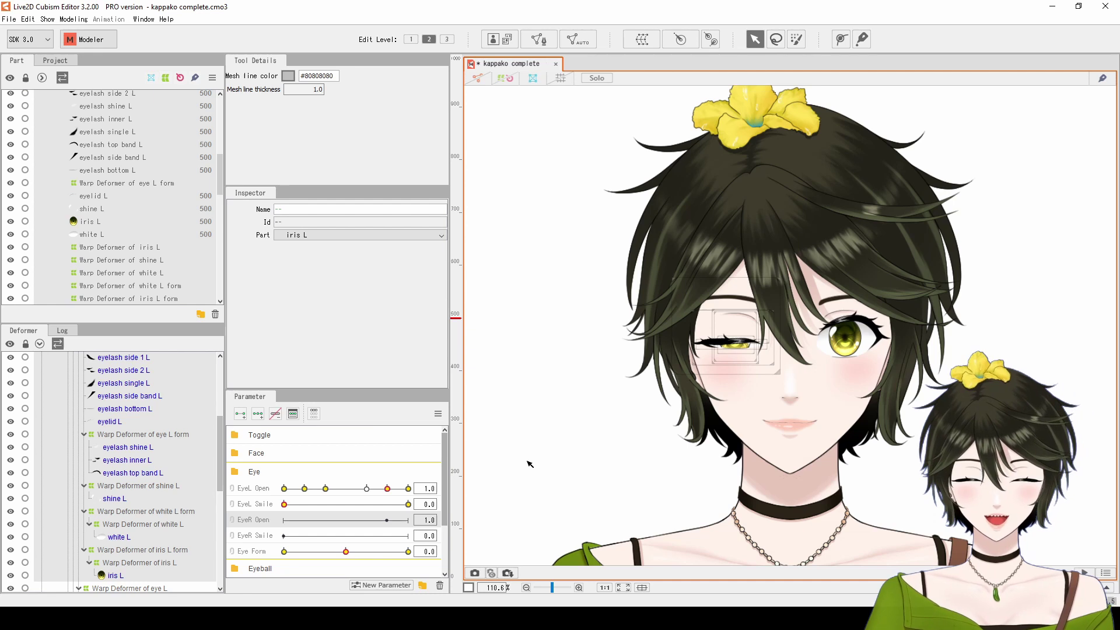
pyautogui.click(429, 490)
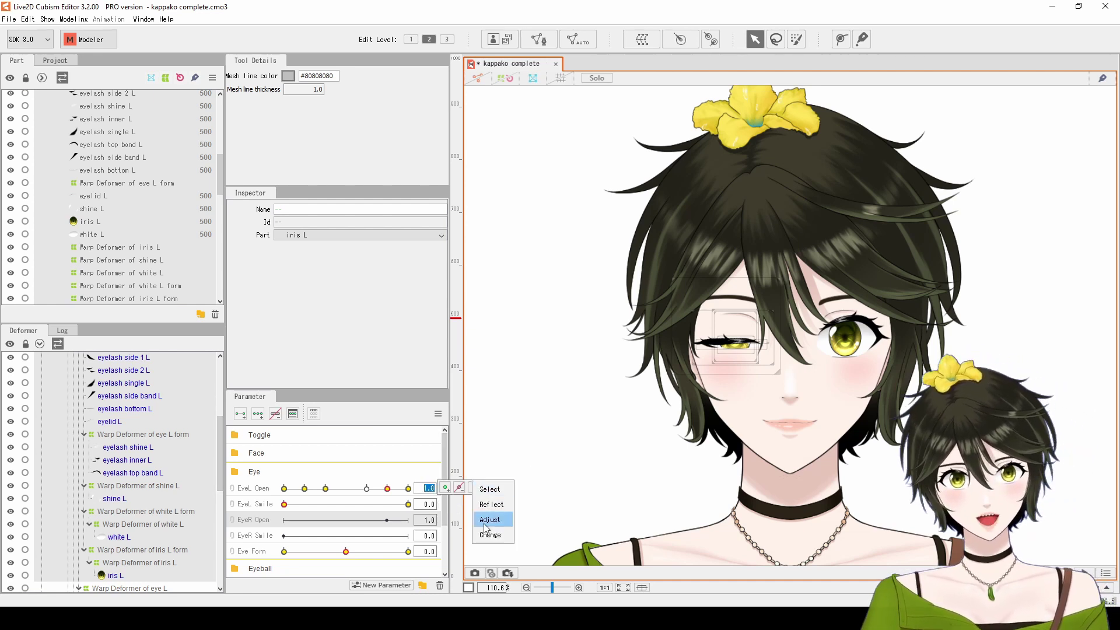
pyautogui.click(489, 536)
pyautogui.click(506, 285)
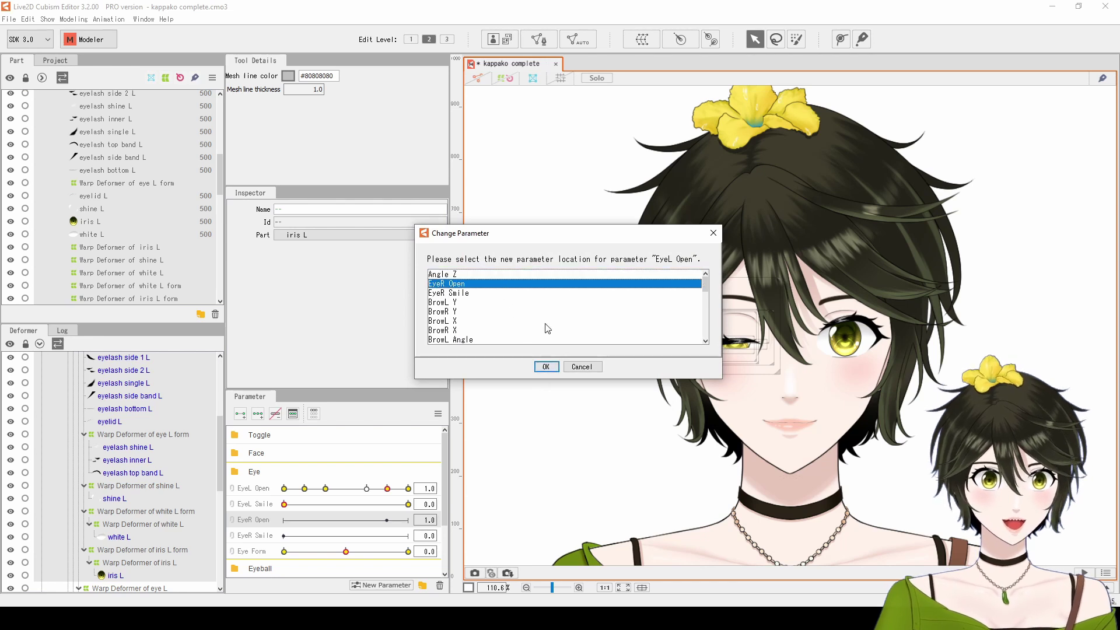
pyautogui.click(553, 367)
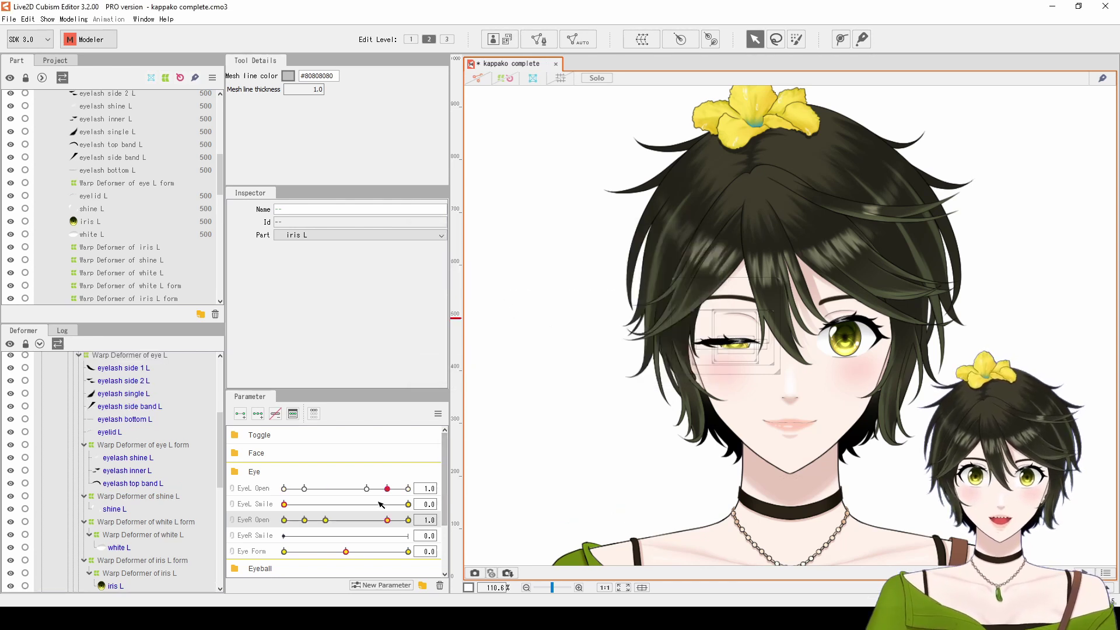
# Change the mirrored eye's EyeL Smile keyforms over to EyeR Smile, and test both EyeR Open and EyeR Smile.
pyautogui.click(429, 504)
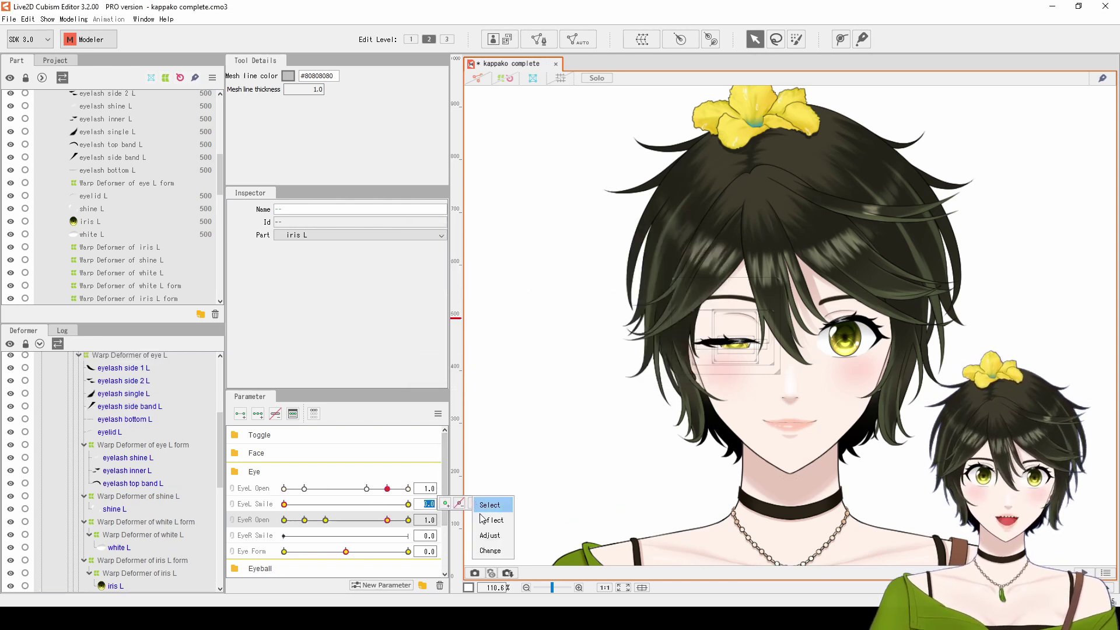
pyautogui.click(488, 551)
pyautogui.click(476, 293)
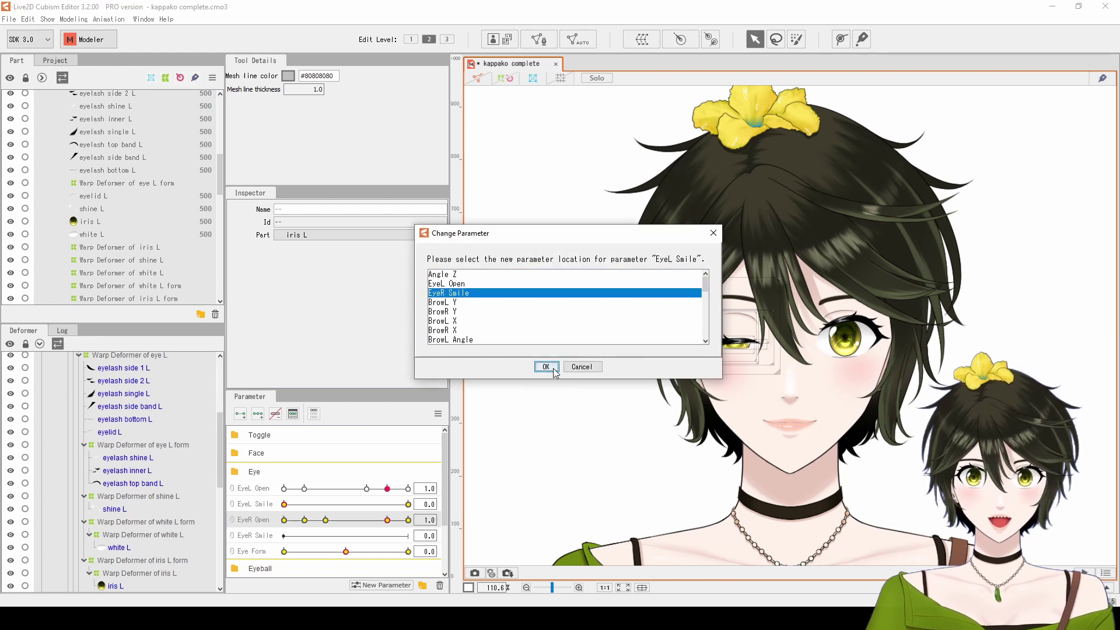
pyautogui.click(546, 367)
pyautogui.moveTo(385, 525); pyautogui.dragTo(421, 505)
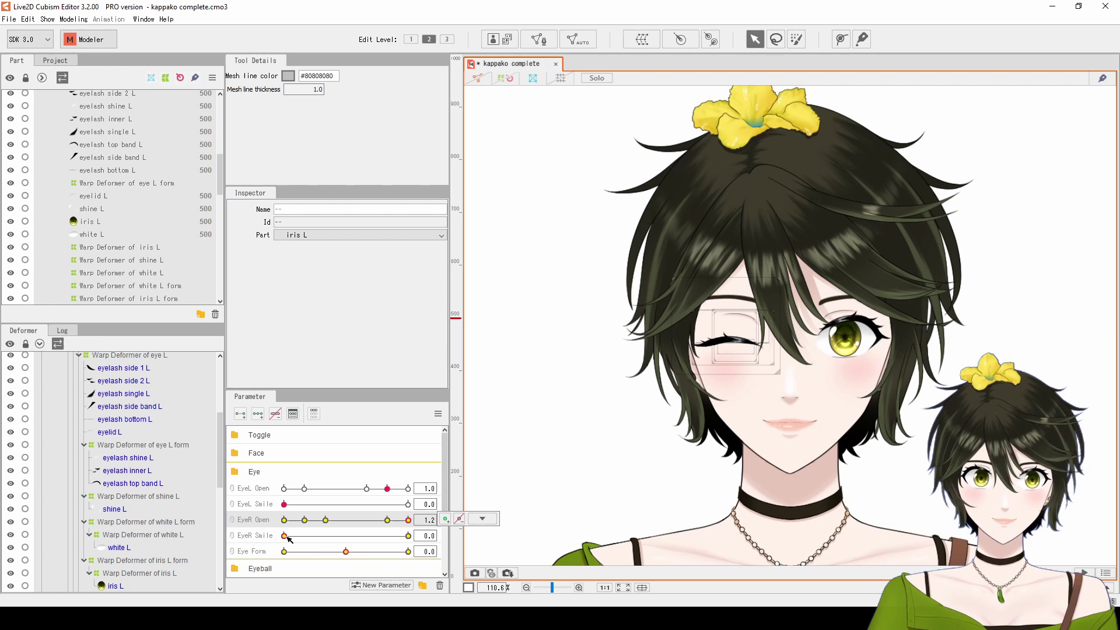
pyautogui.moveTo(290, 539); pyautogui.dragTo(411, 535)
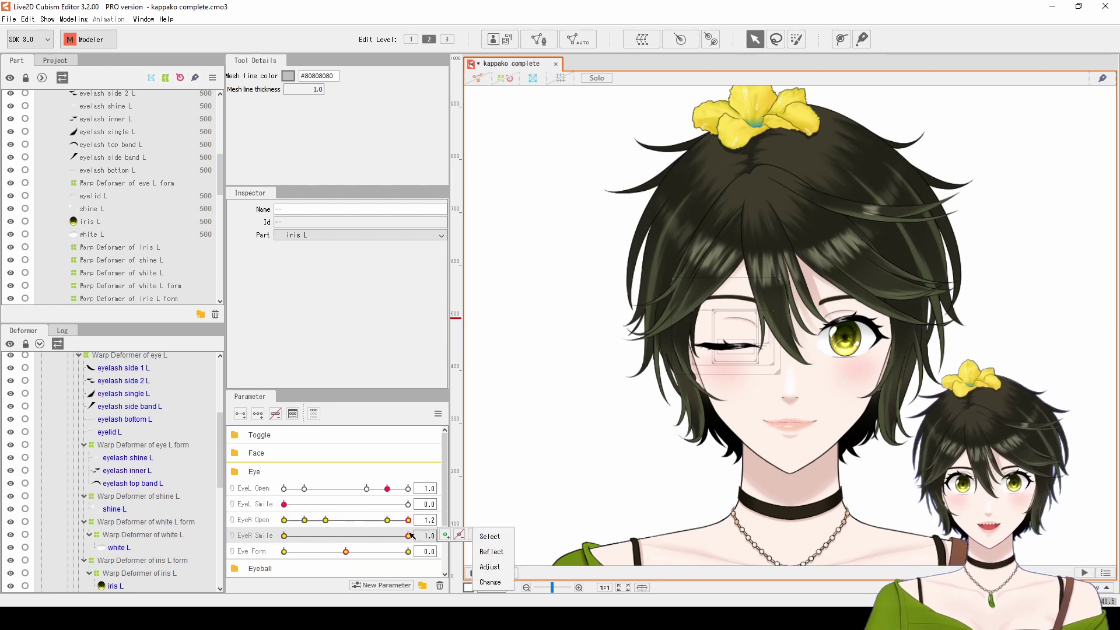
# Adjust the EyeR Open keyform values, changing 0.0 to 1.2 and 0.20000005 to 1.0.
pyautogui.click(430, 520)
pyautogui.click(482, 519)
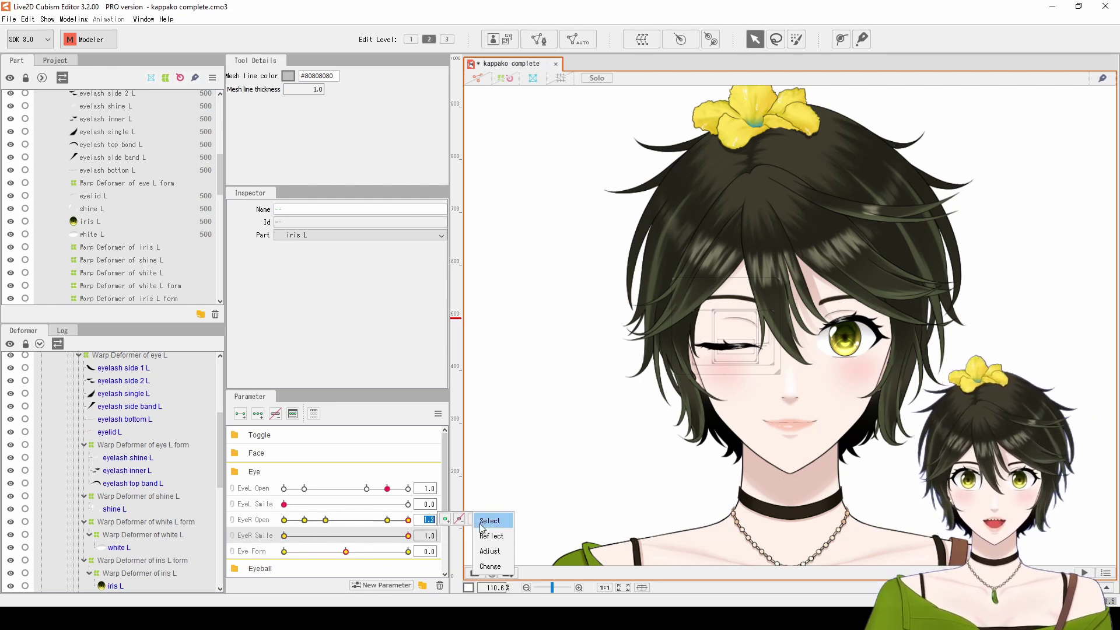
pyautogui.click(488, 548)
pyautogui.doubleClick(612, 267)
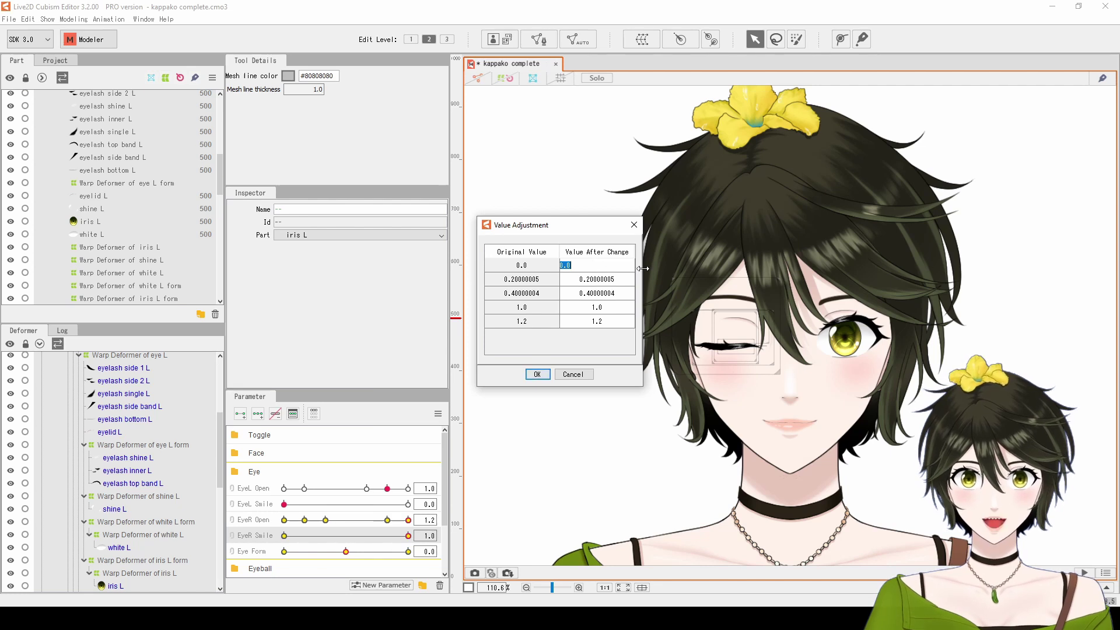
pyautogui.write('1.2')
pyautogui.doubleClick(616, 279)
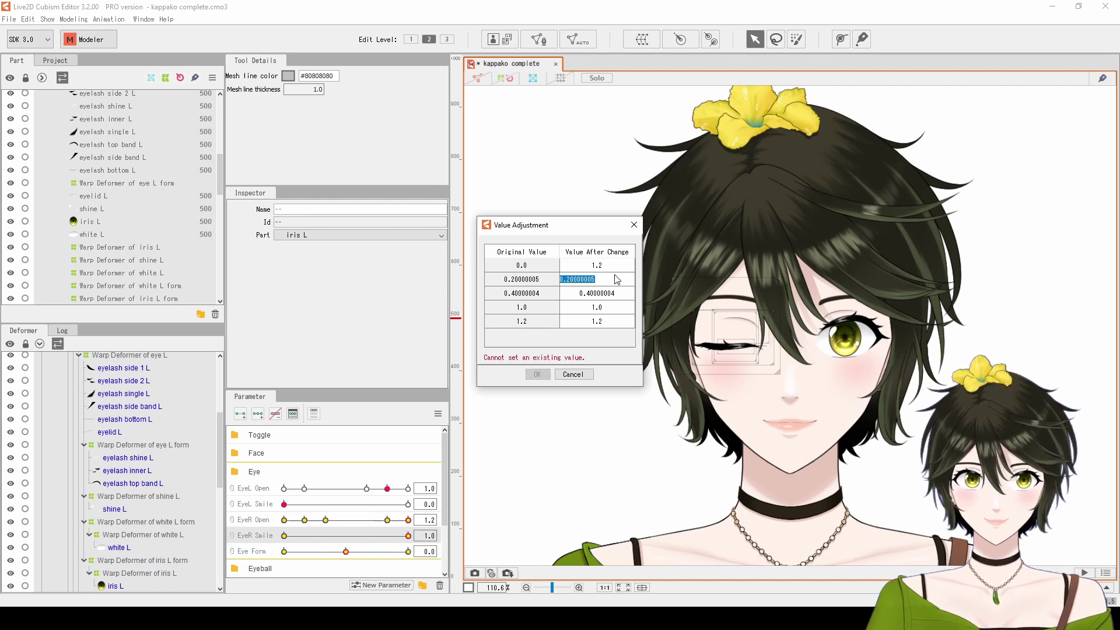
pyautogui.write('1.0')
pyautogui.click(592, 295)
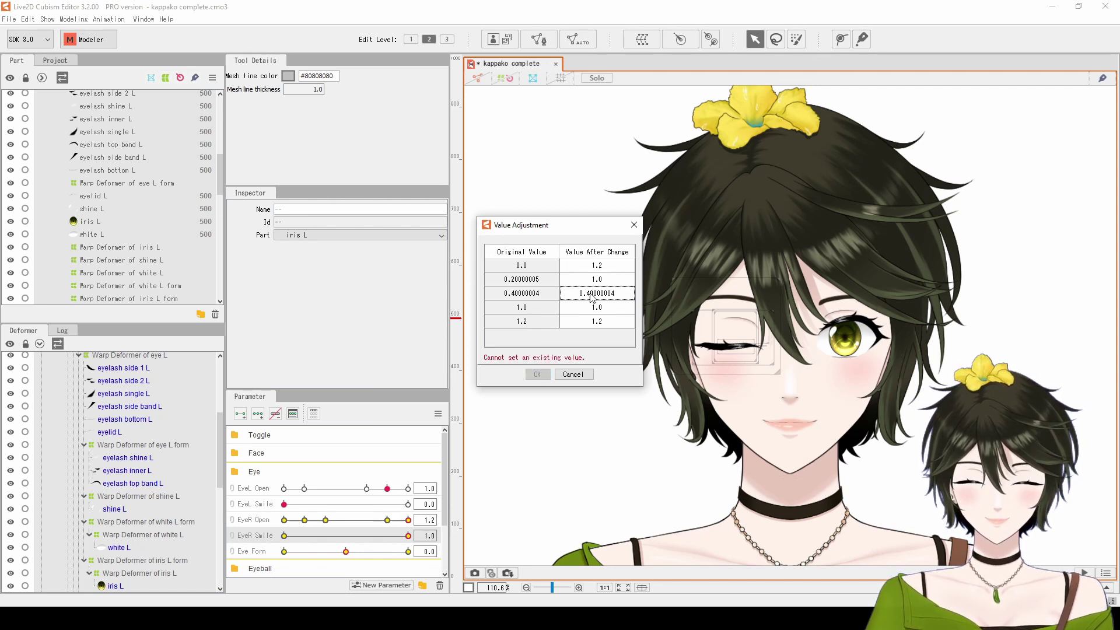
# Complete the EyeR Open adjustment by changing 1.0 to 0.20000005 and 1.2 to 0.0, and apply it.
pyautogui.doubleClick(604, 307)
pyautogui.write('0.20000005')
pyautogui.press('Return')
pyautogui.doubleClick(606, 321)
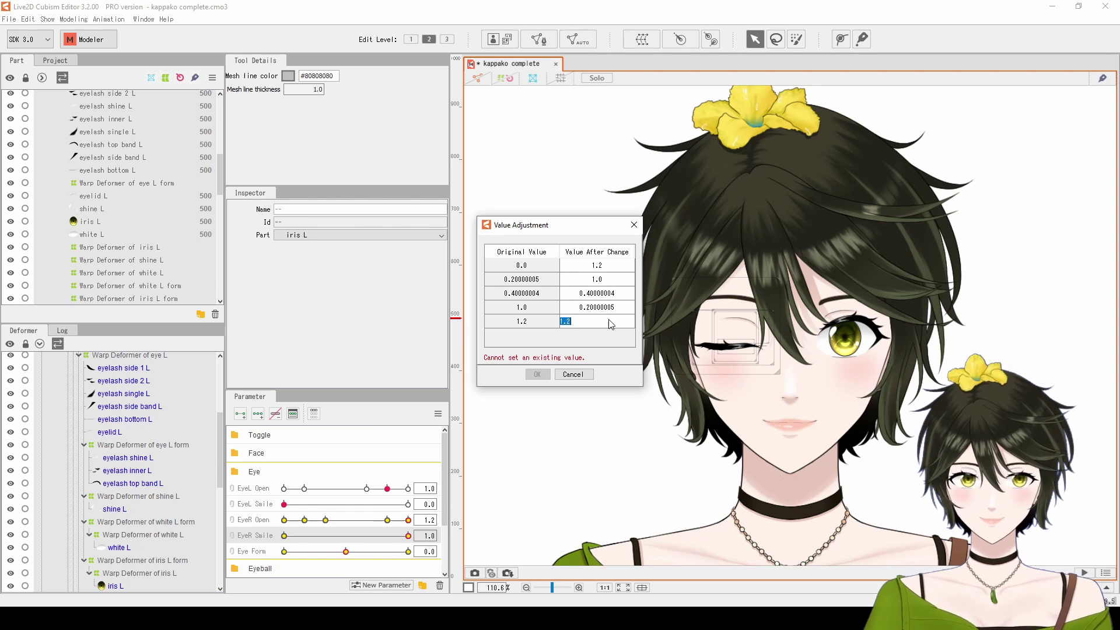
pyautogui.write('0.0')
pyautogui.press('Return')
pyautogui.click(537, 374)
# Reflect the EyeR Smile keyforms, and sweep EyeR Open and EyeR Smile to check the mirrored eye.
pyautogui.click(428, 535)
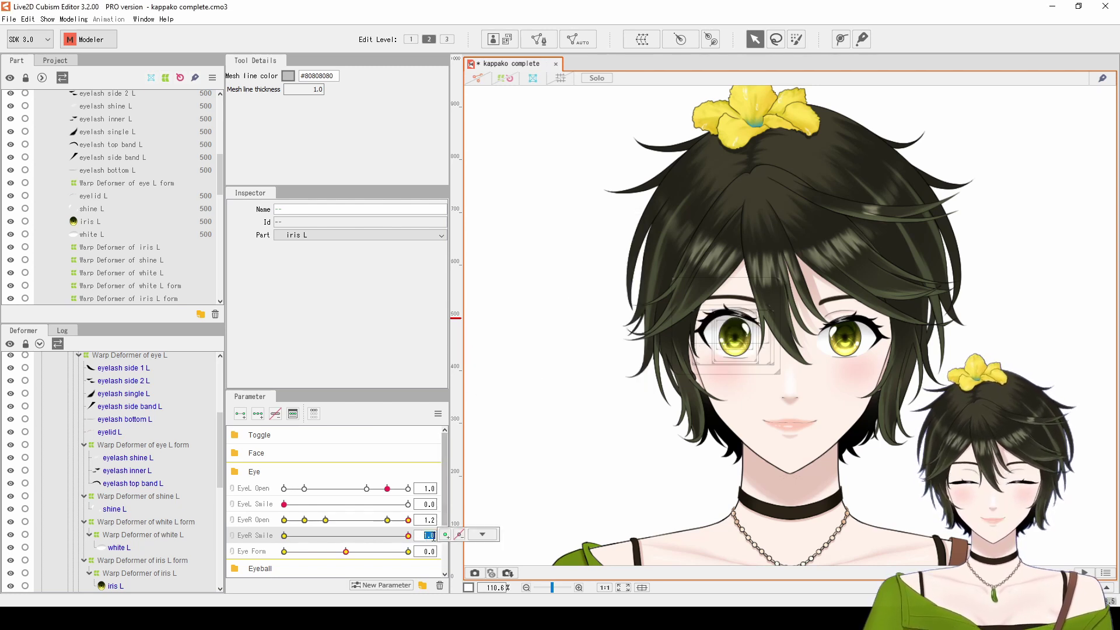
pyautogui.click(492, 535)
pyautogui.click(497, 551)
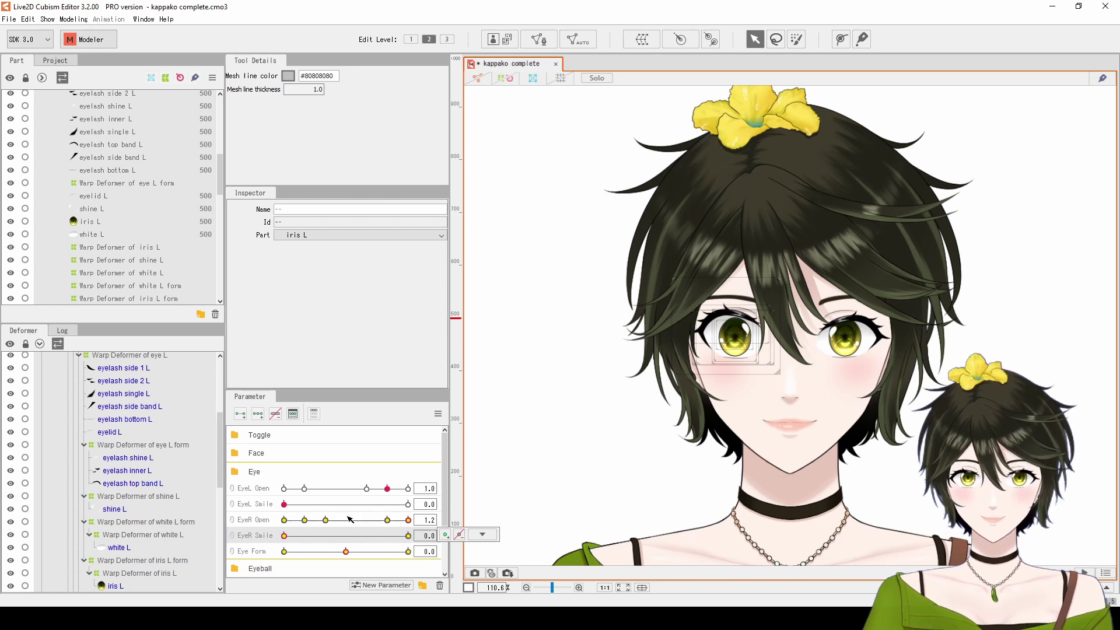
pyautogui.moveTo(408, 520); pyautogui.dragTo(217, 527)
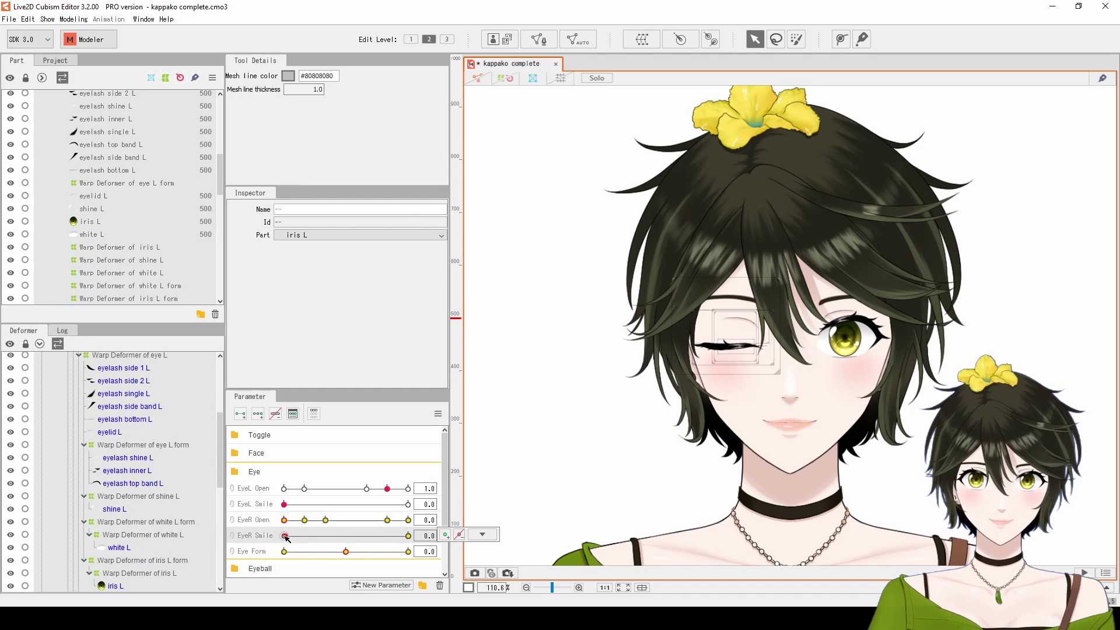
pyautogui.moveTo(285, 535); pyautogui.dragTo(458, 539)
pyautogui.click(481, 534)
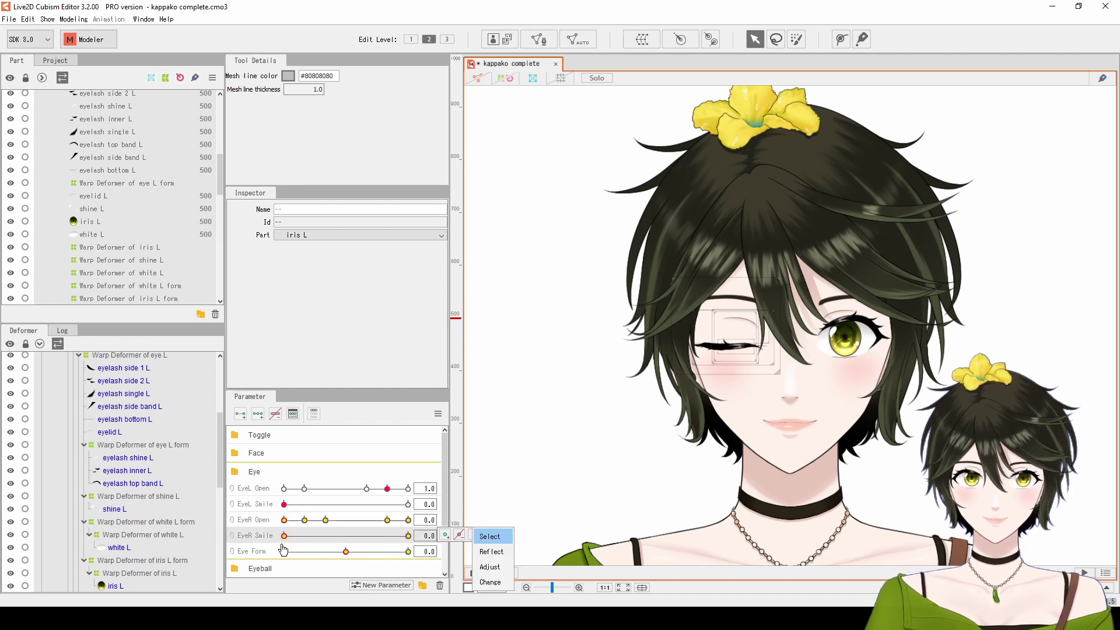